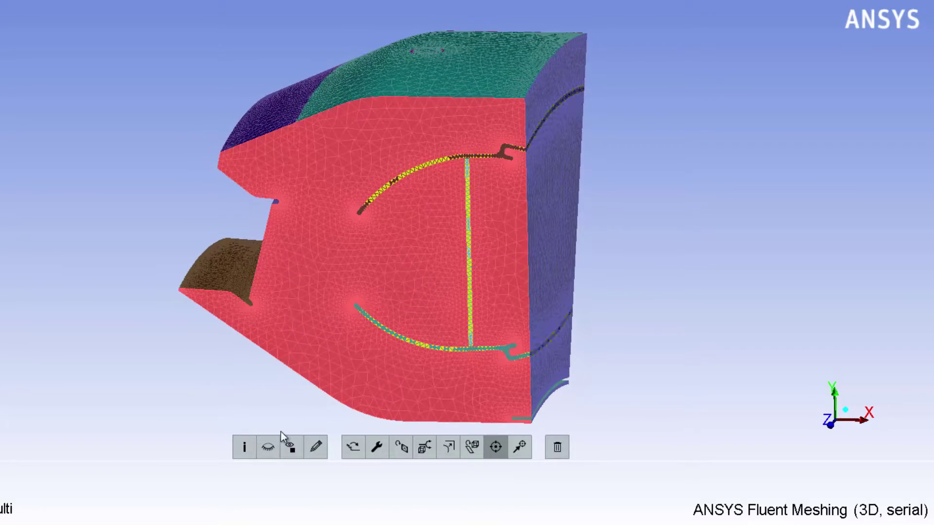
- Hide the front periodic face zone and examine the surface mesh along the upper liner wall
left_click(269, 447)
left_click_drag(423, 392, 377, 99)
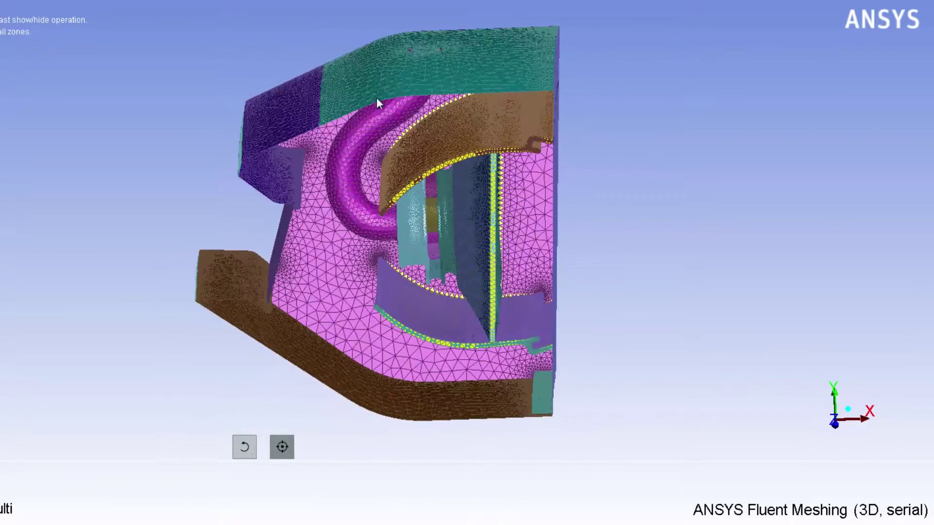
middle_click_drag(537, 276, 537, 277)
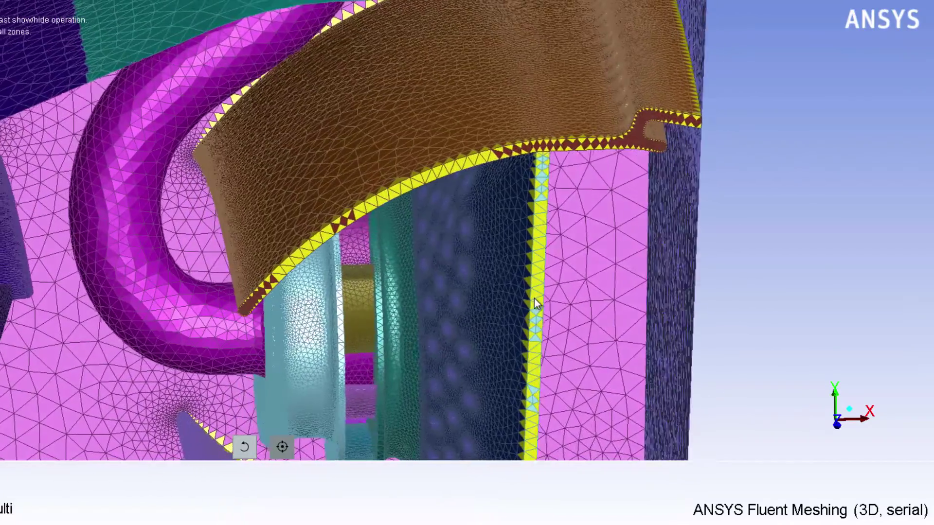
left_click_drag(551, 301, 529, 307)
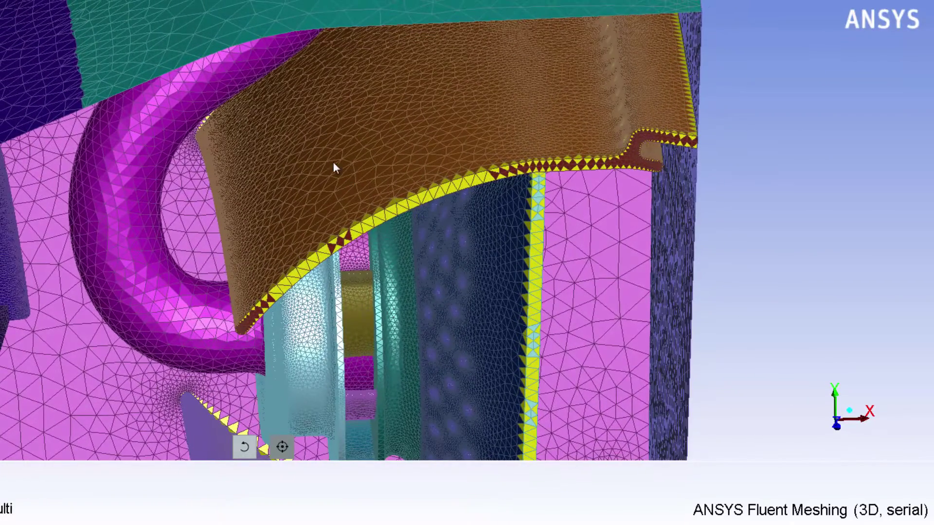
middle_click_drag(405, 250, 405, 250)
left_click(457, 283)
left_click_drag(538, 285, 497, 352)
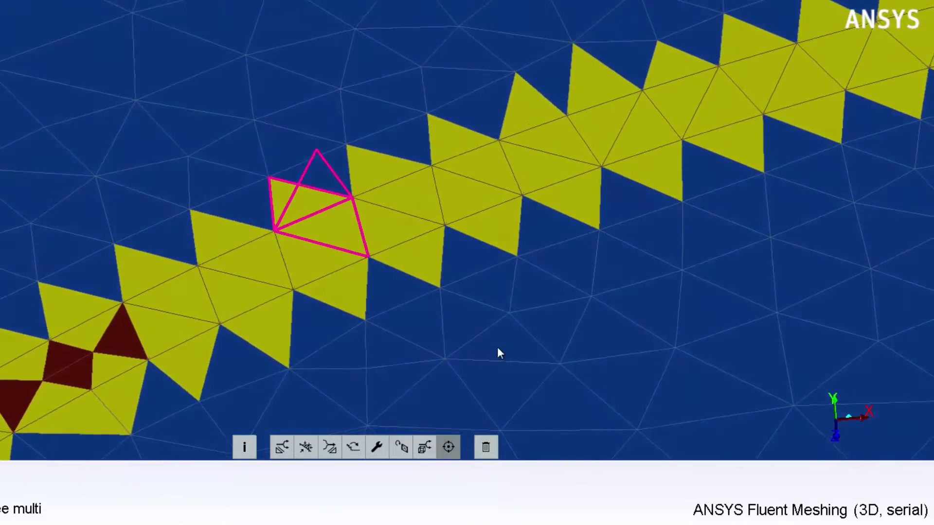
- Hide the periodic face zones and select the id_liner, heatshield and od_liner zones inside the combustor
key("ctrl+z")
left_click(268, 447)
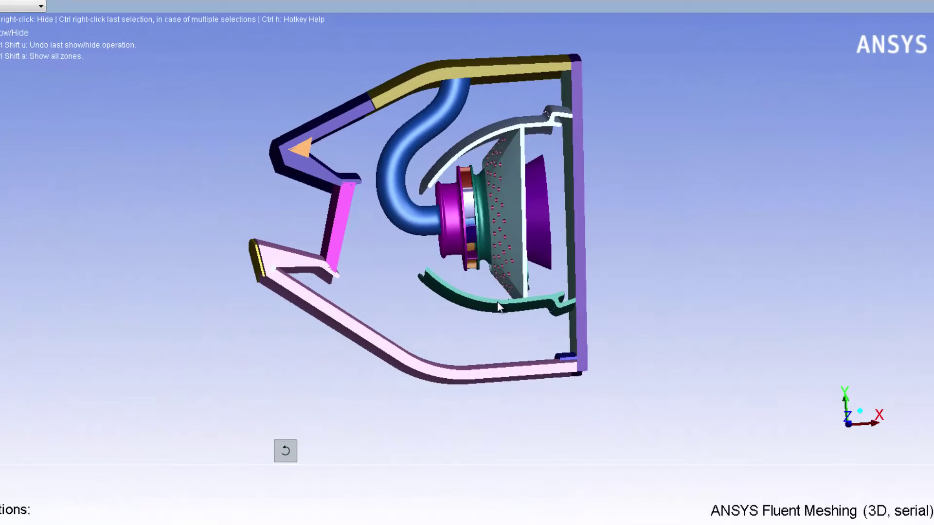
right_click(495, 305)
right_click(515, 276)
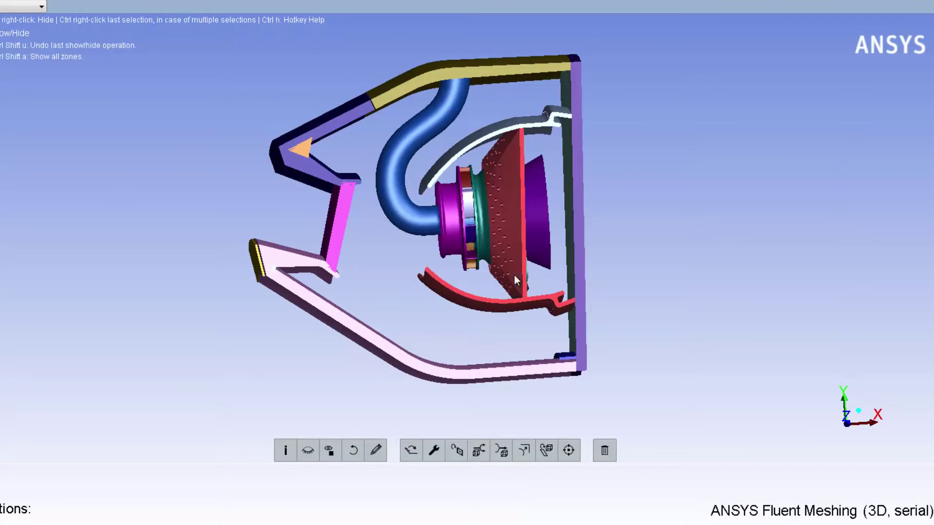
right_click(494, 135)
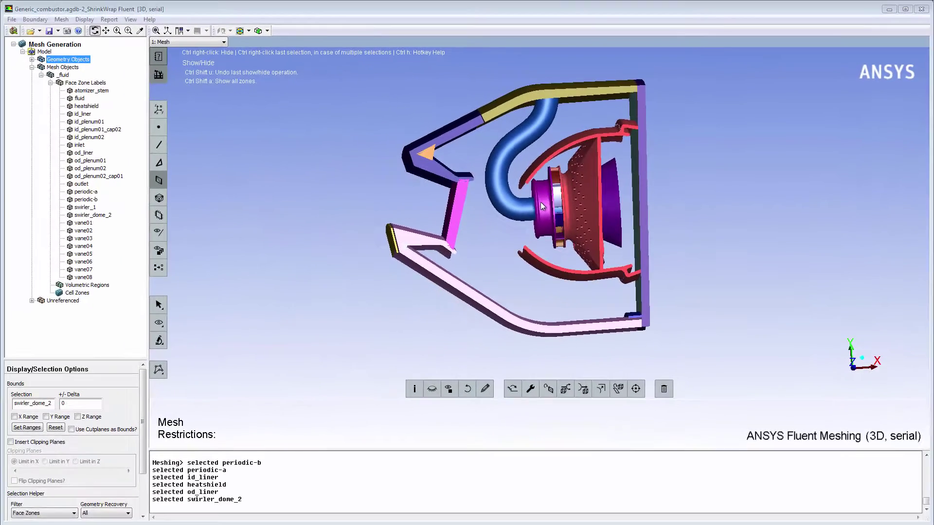
- Draw the fluid material point of the model in the graphics view
right_click(61, 53)
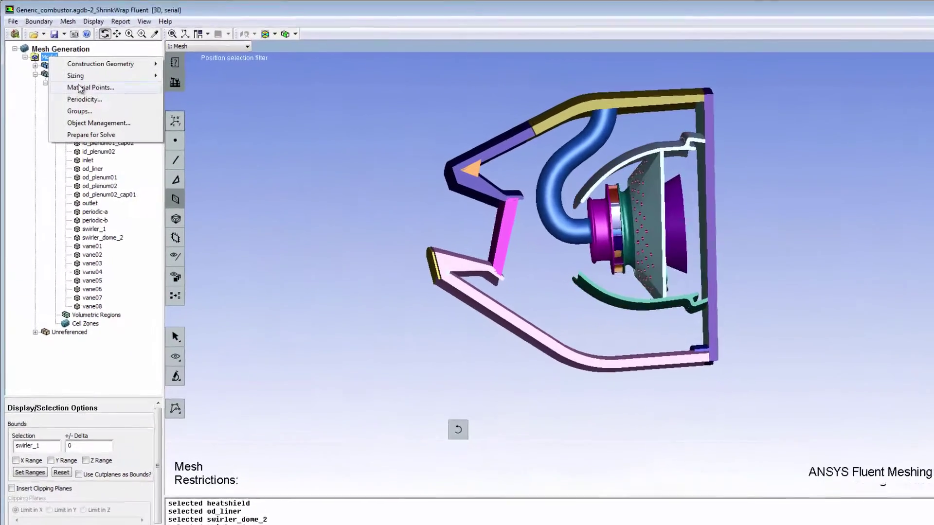
left_click(92, 88)
left_click(122, 190)
left_click(252, 302)
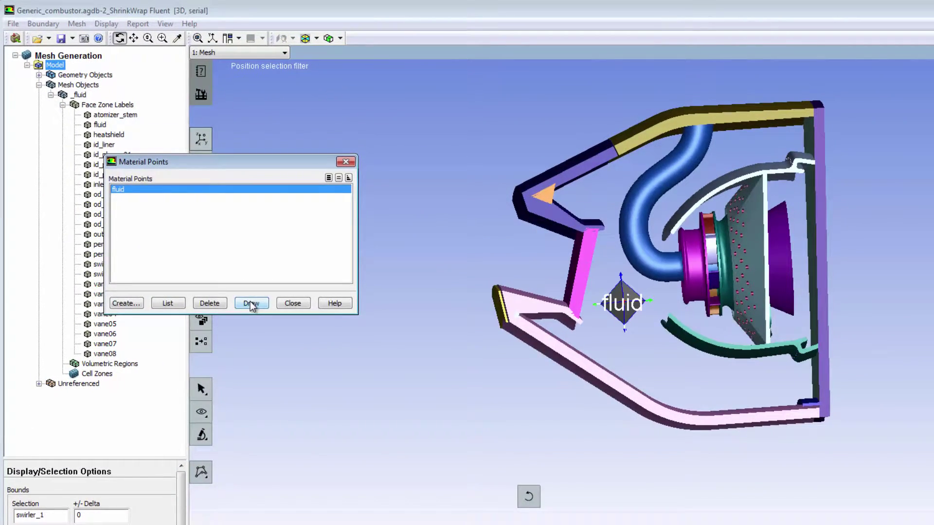
left_click(292, 303)
- Review the scoped sizing settings of the model
right_click(54, 67)
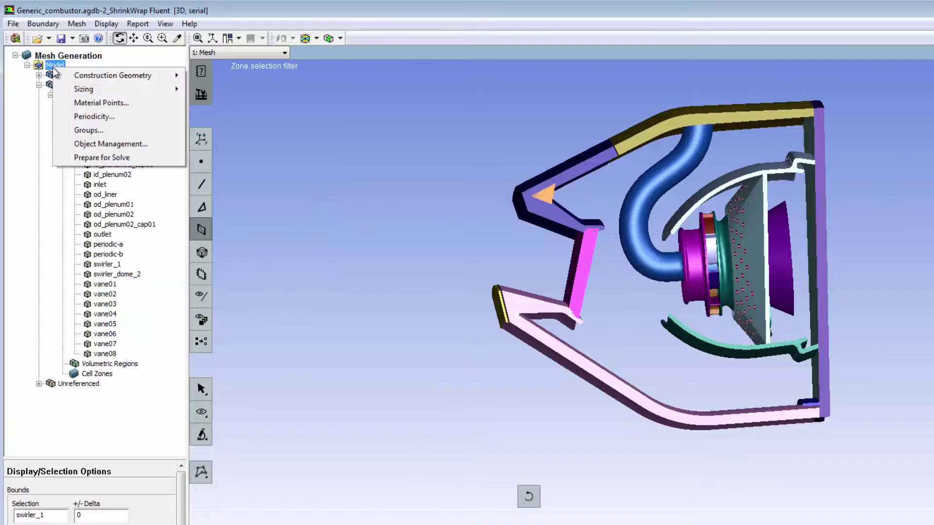
mouse_move(82, 90)
left_click(207, 89)
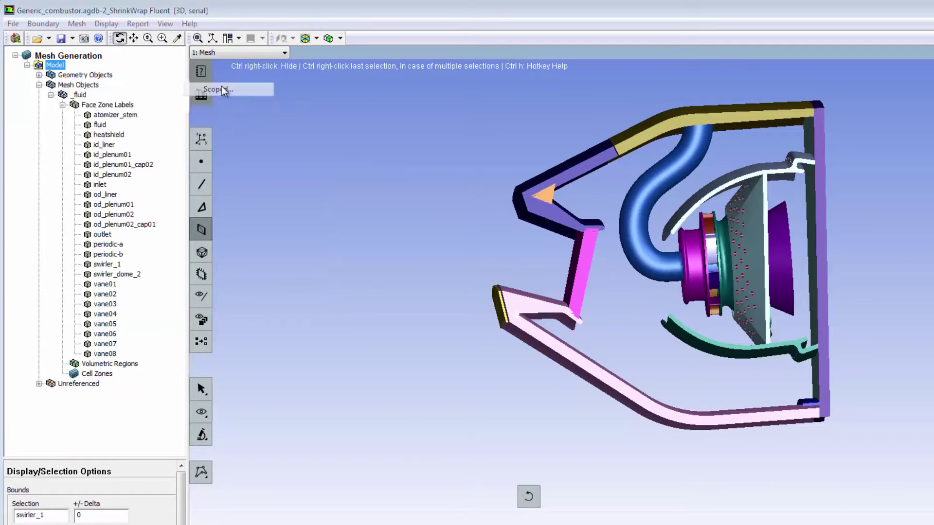
left_click(398, 114)
- Review the periodicity angle, pivot and axis settings of the model
right_click(58, 66)
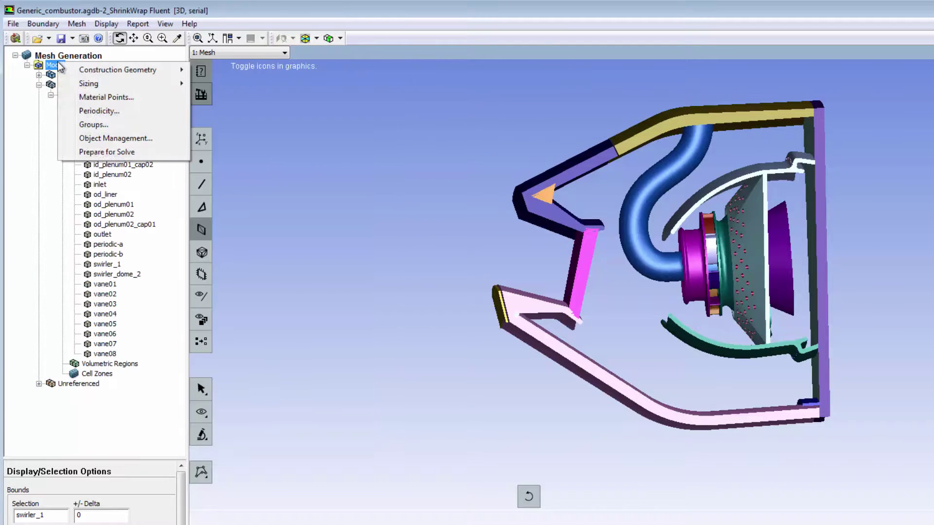
left_click(99, 111)
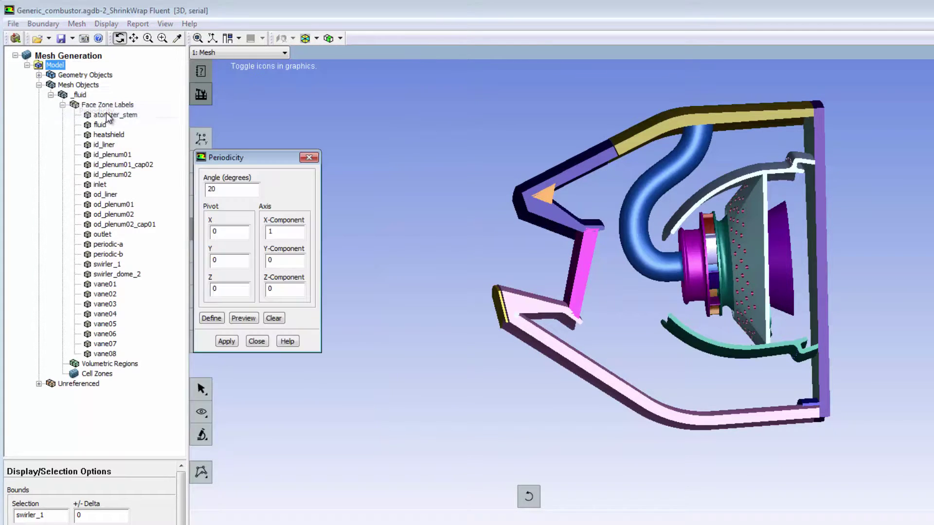
left_click(197, 141)
left_click(307, 161)
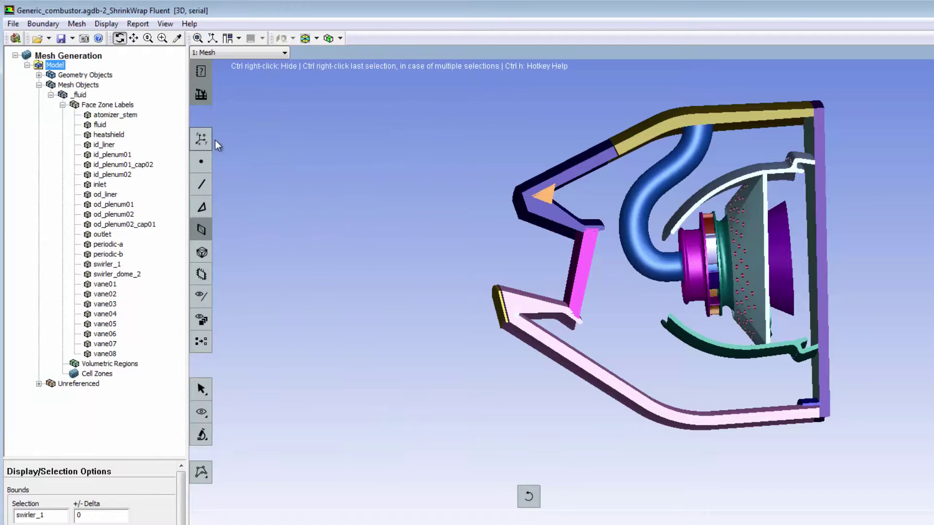
- Draw the _fluid mesh object in the graphics view with its mesh edges displayed
right_click(78, 95)
left_click(102, 106)
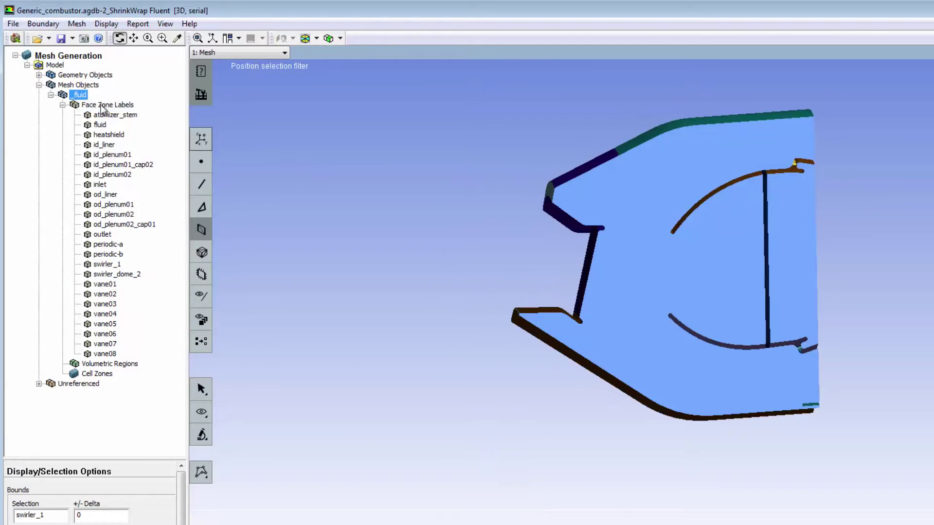
left_click(316, 39)
left_click(327, 94)
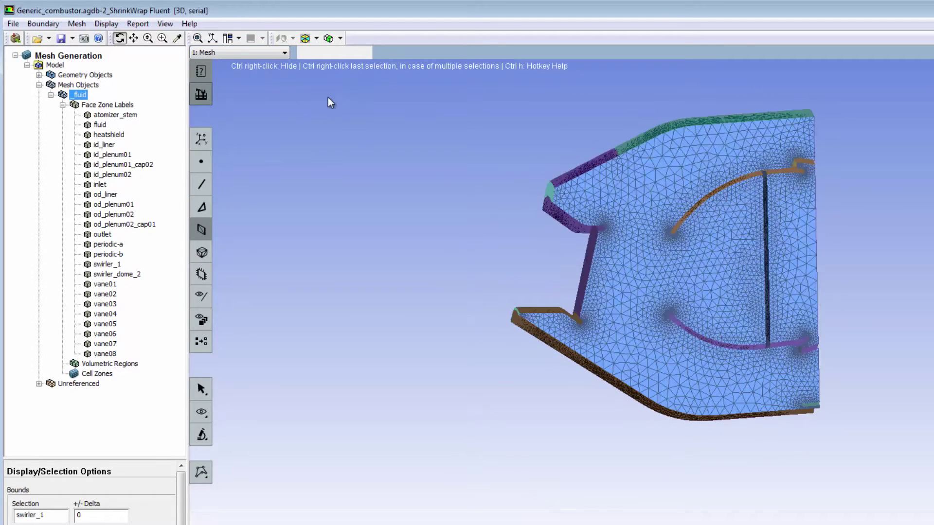
mouse_move(808, 232)
left_mouse_down()
mouse_move(681, 244)
mouse_move(839, 228)
left_mouse_up()
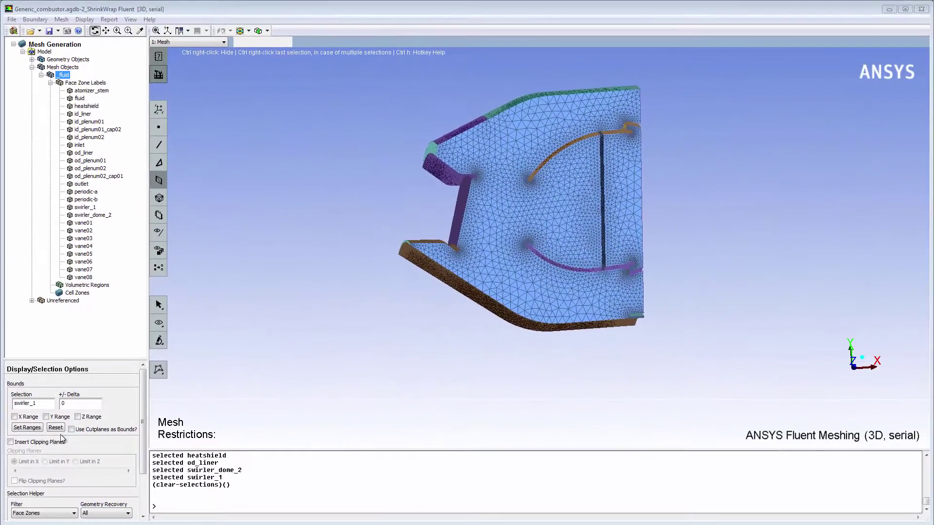
- Insert a clipping plane limited in Z to inspect the interior of the _fluid mesh
left_click(10, 442)
left_click(75, 461)
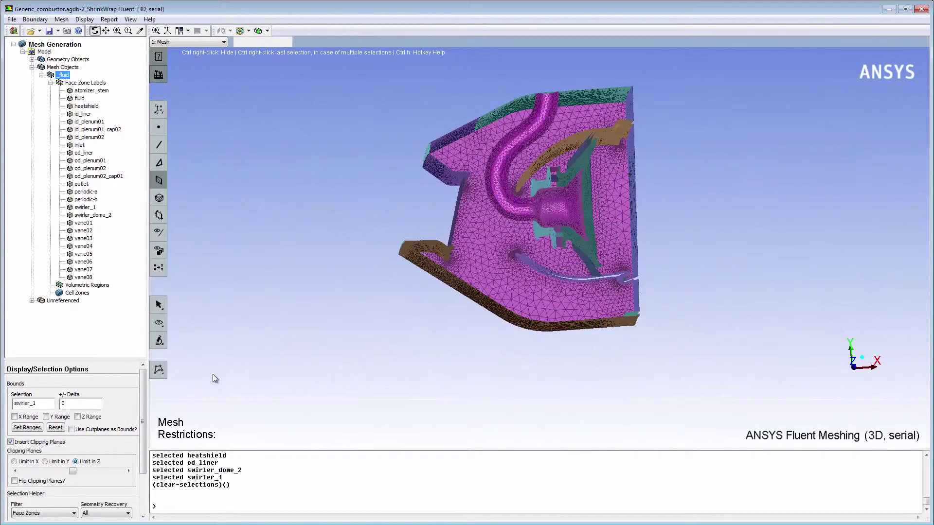
left_click_drag(545, 238, 566, 249)
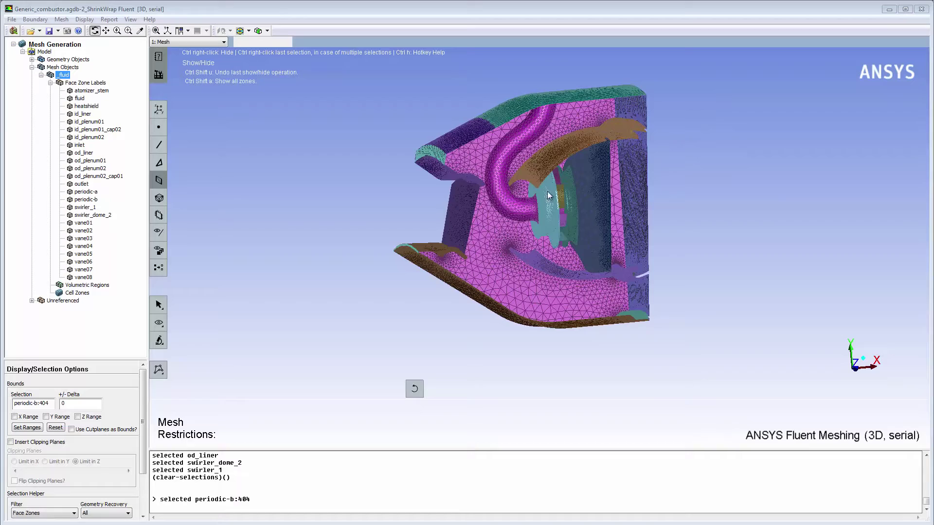
- Select the od_liner, id_liner and heatshield face zones of the _fluid mesh
left_click(545, 163)
left_click(554, 271)
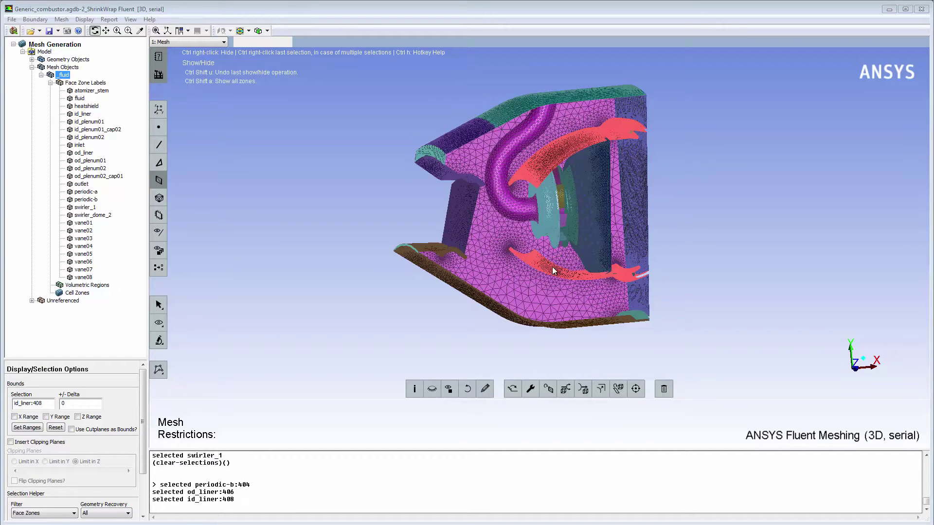
left_click(586, 245)
- Select the whole _fluid mesh object with the object selection filter and set it as the projection target
key("ctrl+o")
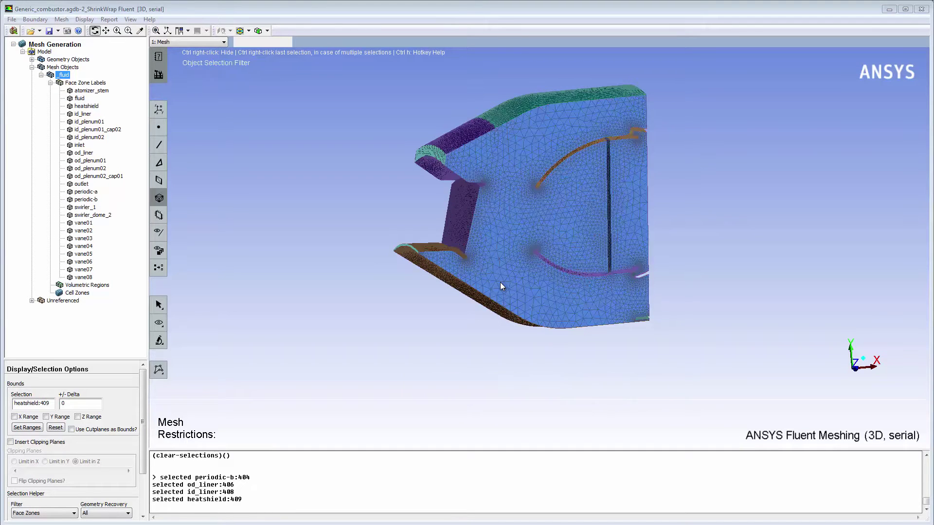
left_click(501, 284)
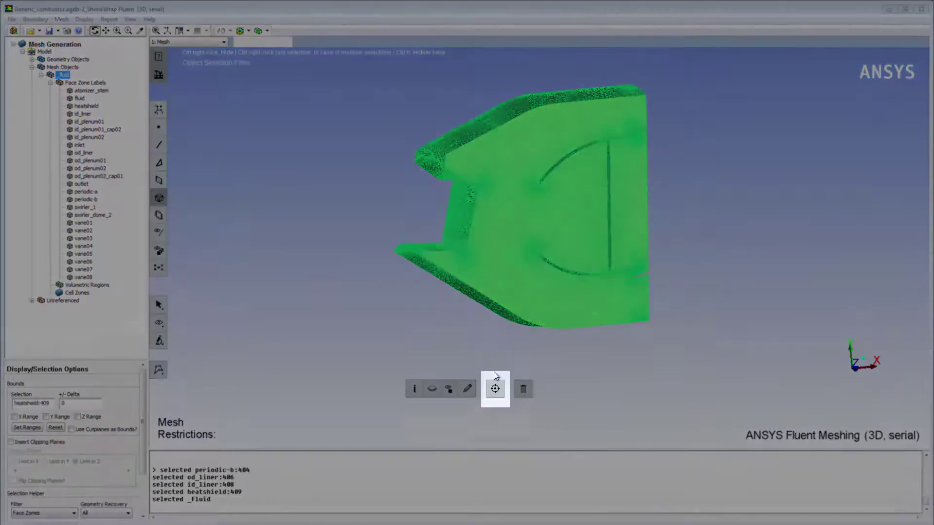
left_click(494, 389)
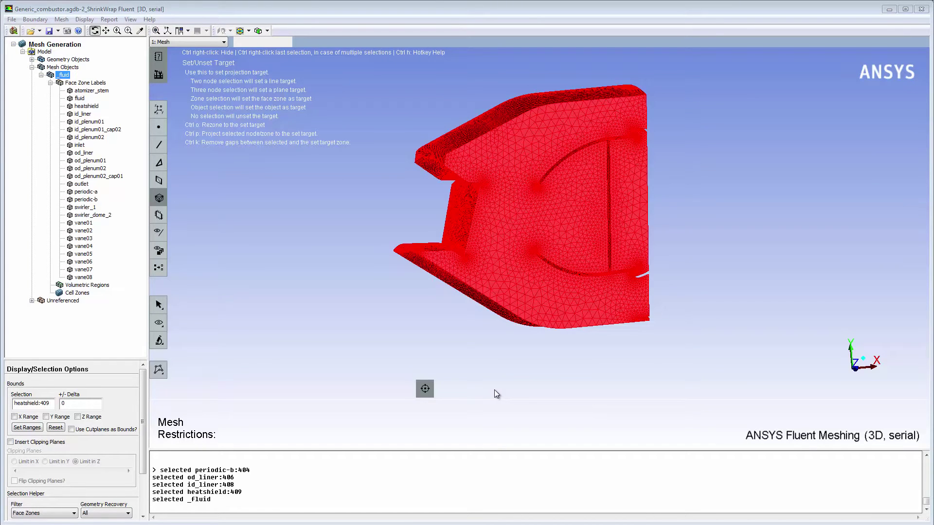
- Apply the Caps display controls with Remesh enabled and Separate Zone disabled
left_click(84, 20)
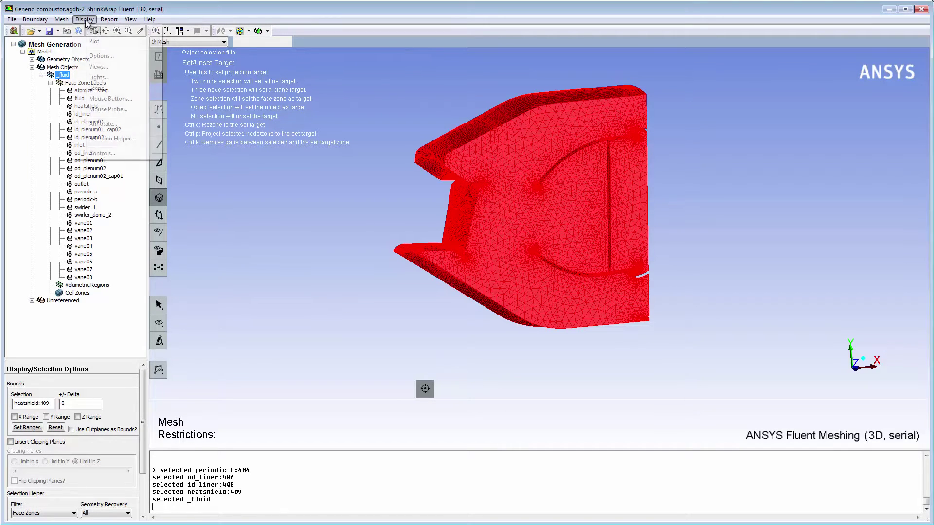
left_click(105, 153)
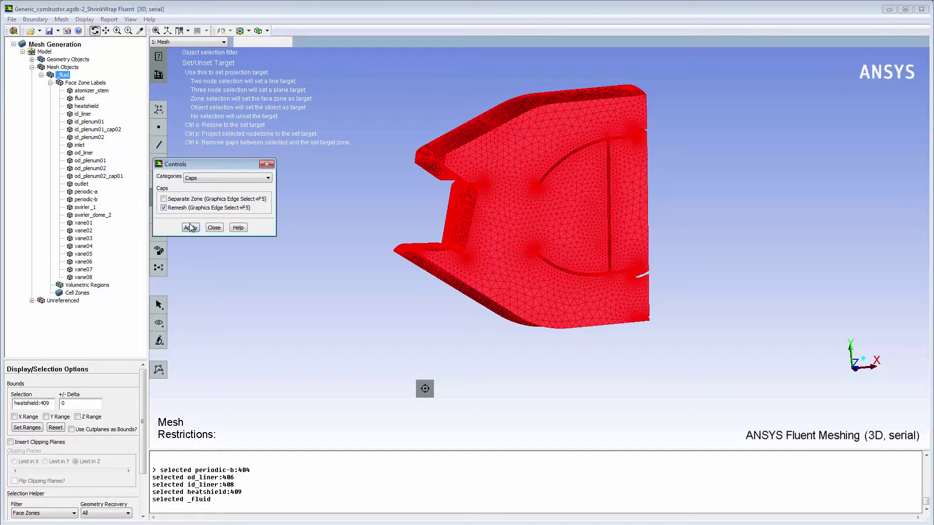
left_click(214, 228)
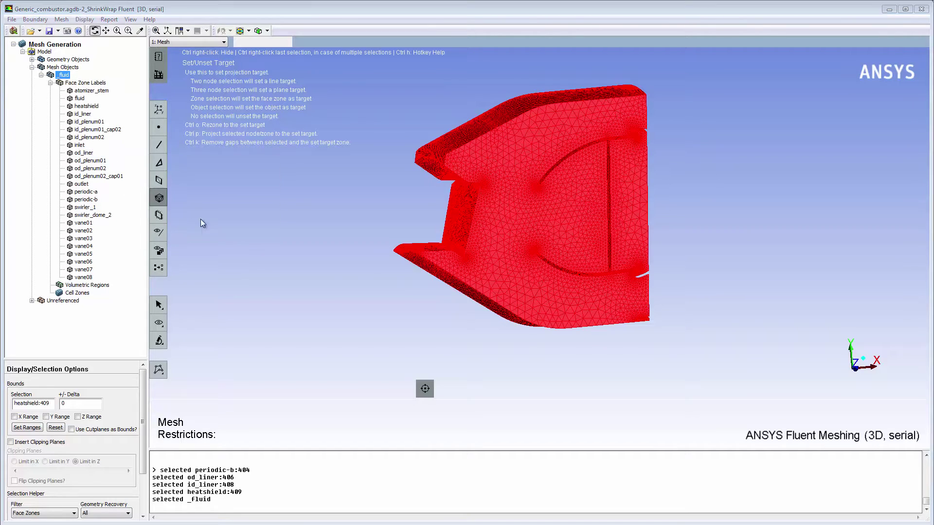
- Redraw the _fluid mesh and select a closed node loop around the upper liner's opening on the periodic face, following the zone boundary
right_click(63, 78)
left_click(84, 82)
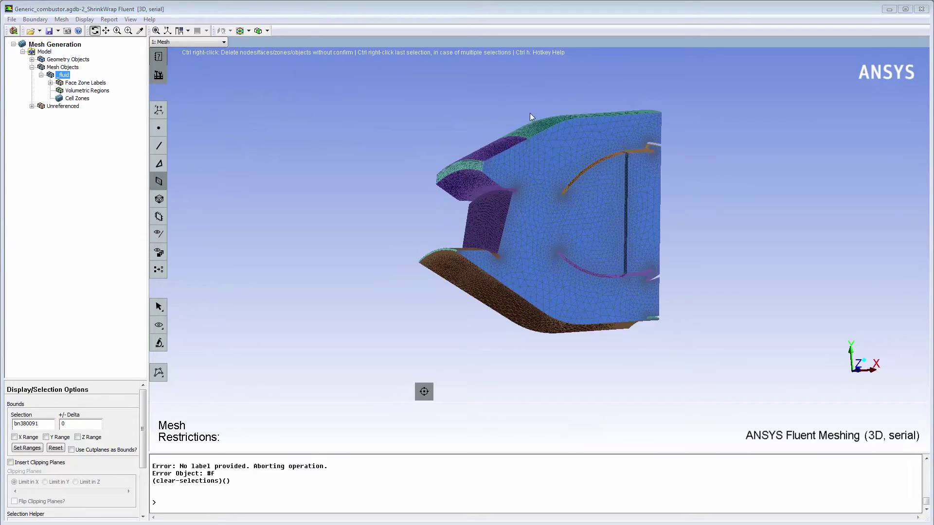
middle_click_drag(529, 110, 672, 201)
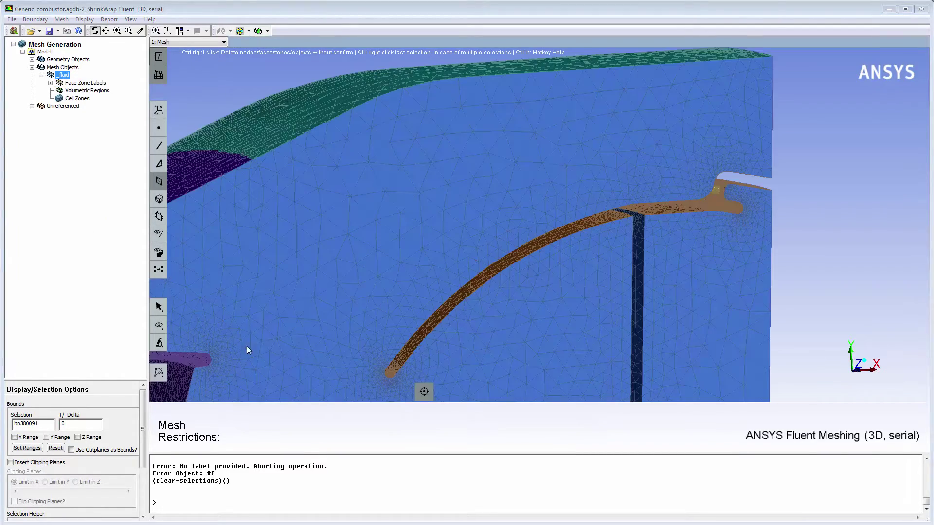
left_click(158, 372)
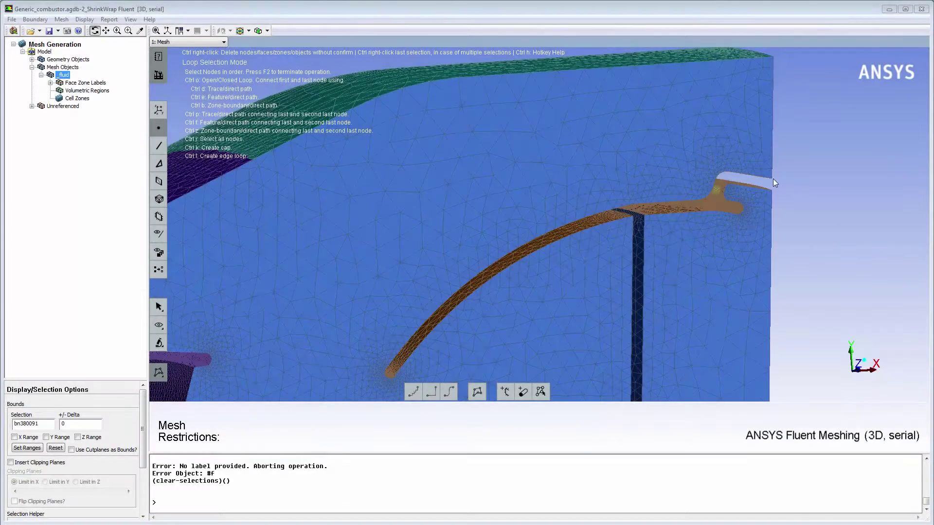
left_click(772, 179)
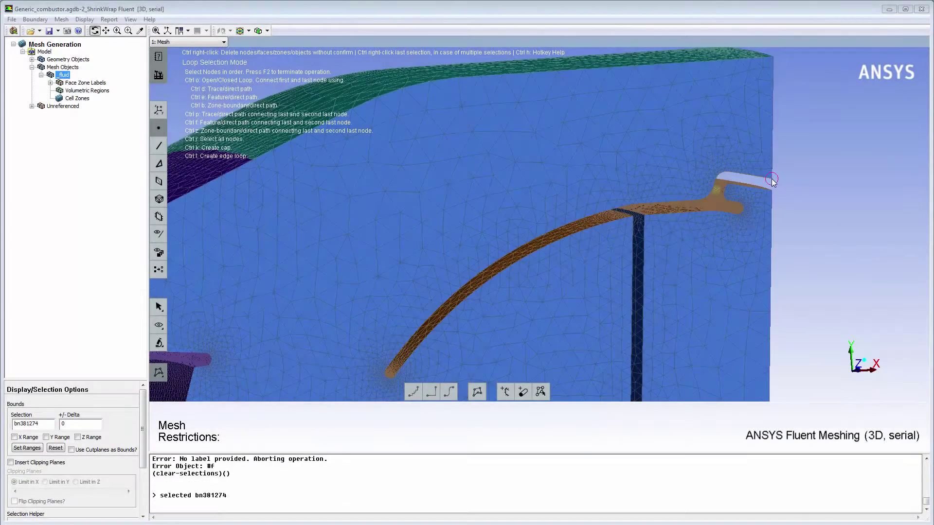
left_click(479, 273)
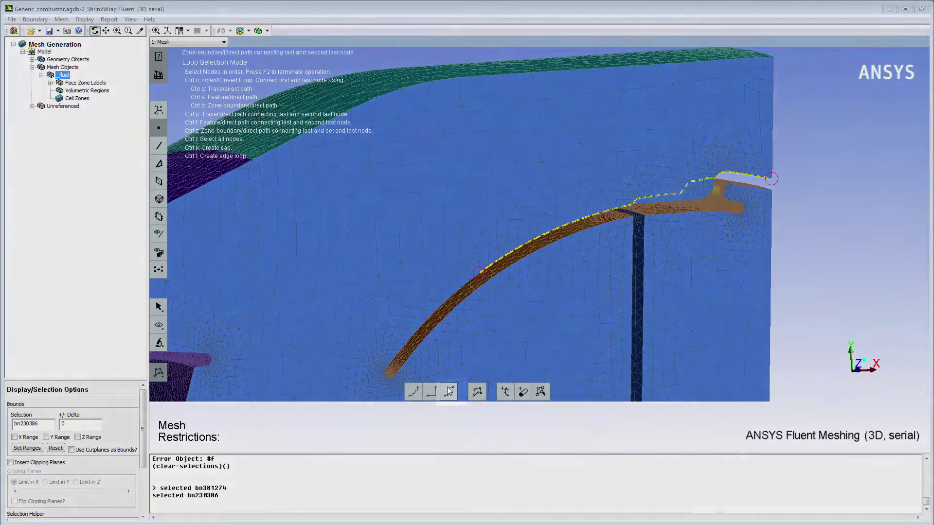
left_click(448, 390)
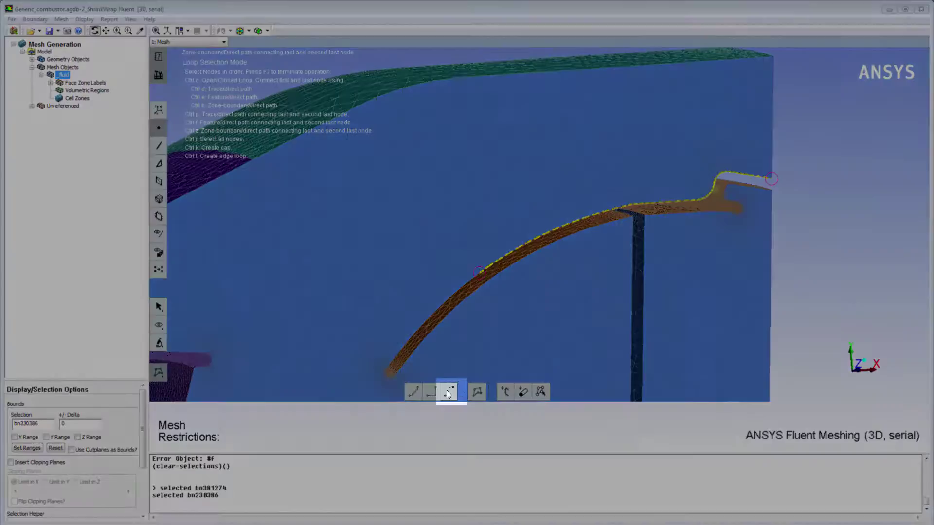
left_click(426, 321)
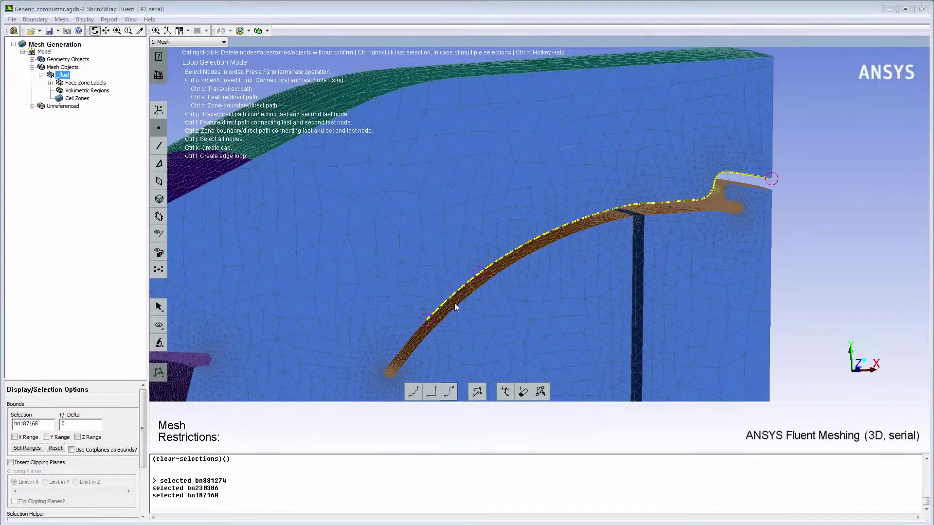
left_click(491, 278)
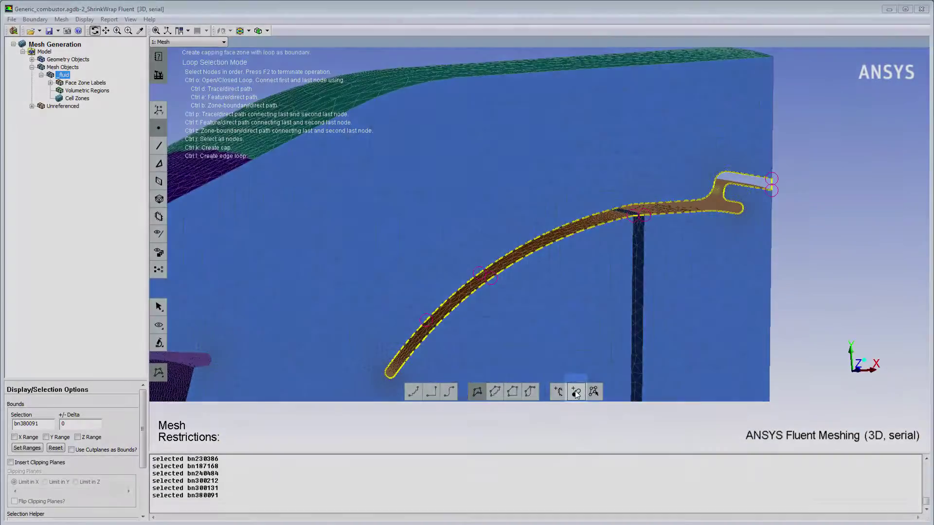
- Cap the selected liner loop on the periodic face with the label od_liner and mark the multi-connected faces
left_click(576, 391)
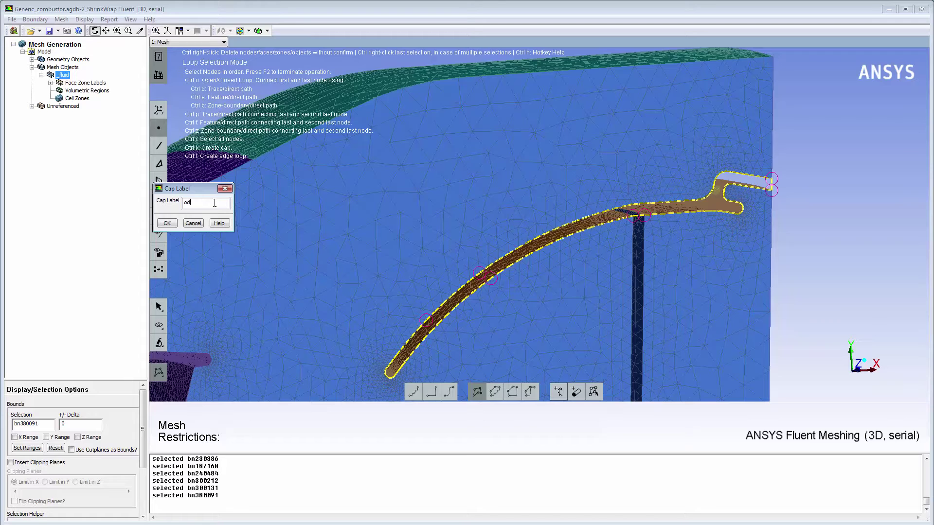
left_click(171, 222)
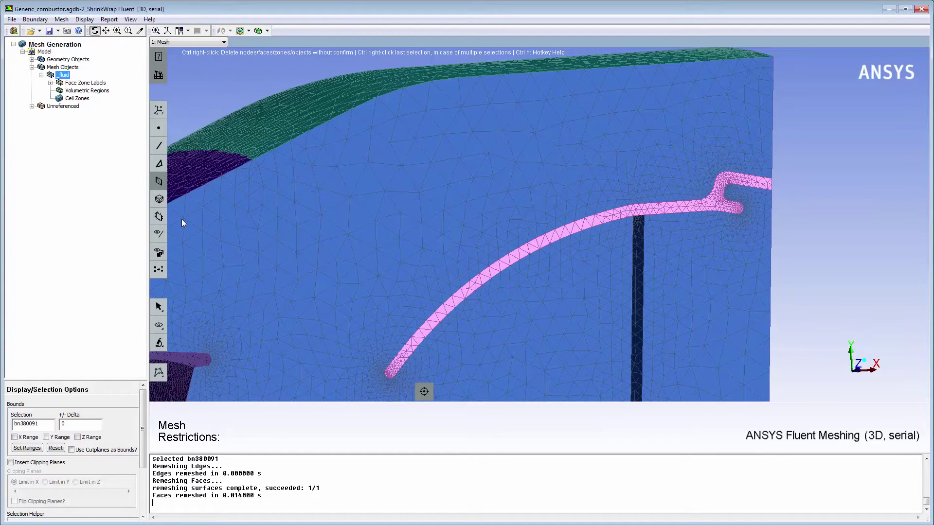
left_click(248, 30)
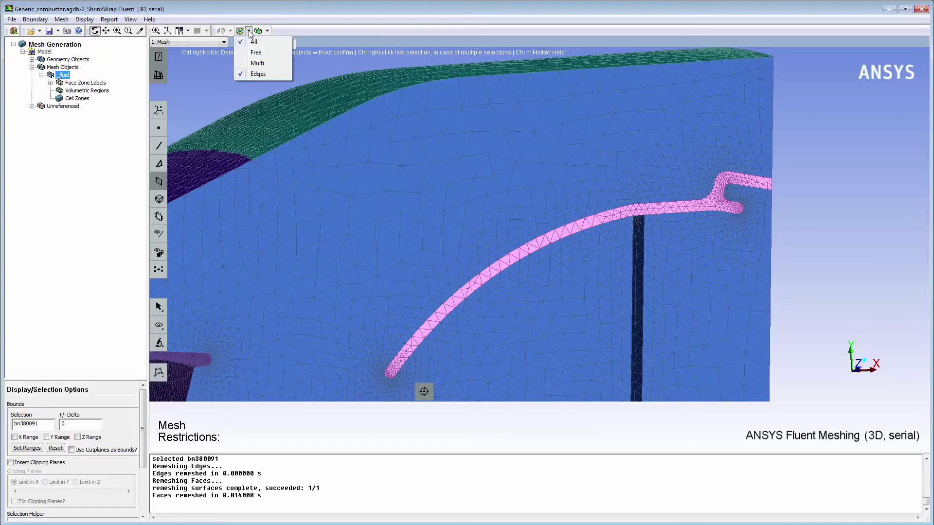
left_click(256, 64)
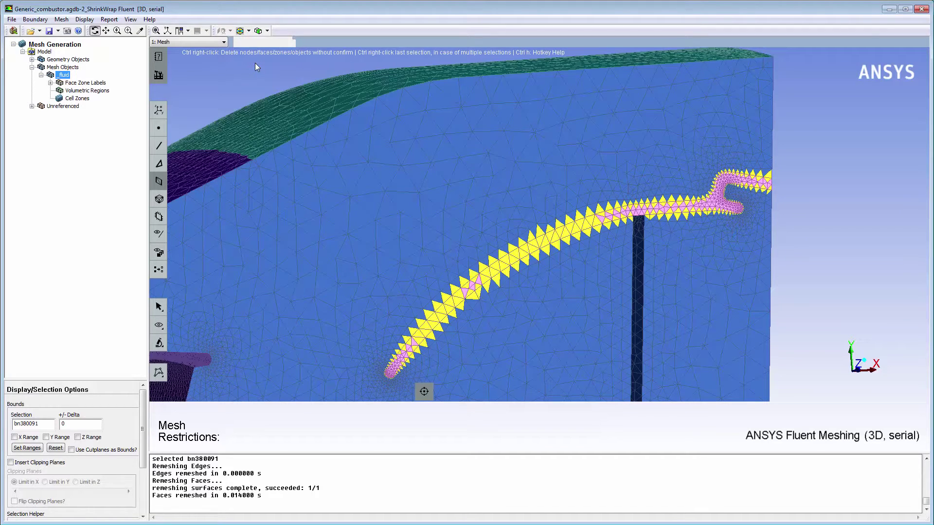
- Cap the outer liner's arc-shaped opening across the adjoining end face using a closed node loop along its zone boundary
left_click_drag(806, 225, 508, 236)
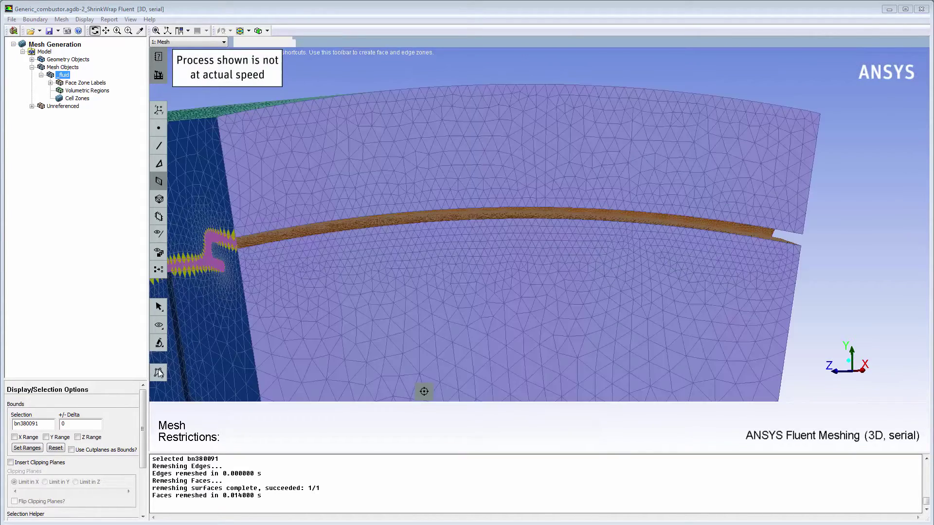
left_click(159, 373)
left_click(235, 239)
left_click(801, 234)
left_click(801, 247)
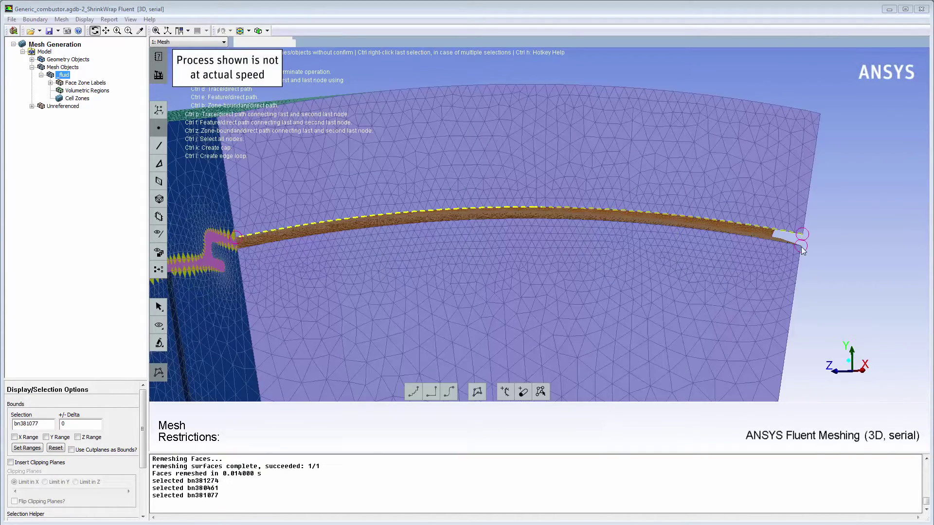
left_click(237, 248)
right_click(237, 248, "ctrl")
left_click(238, 249)
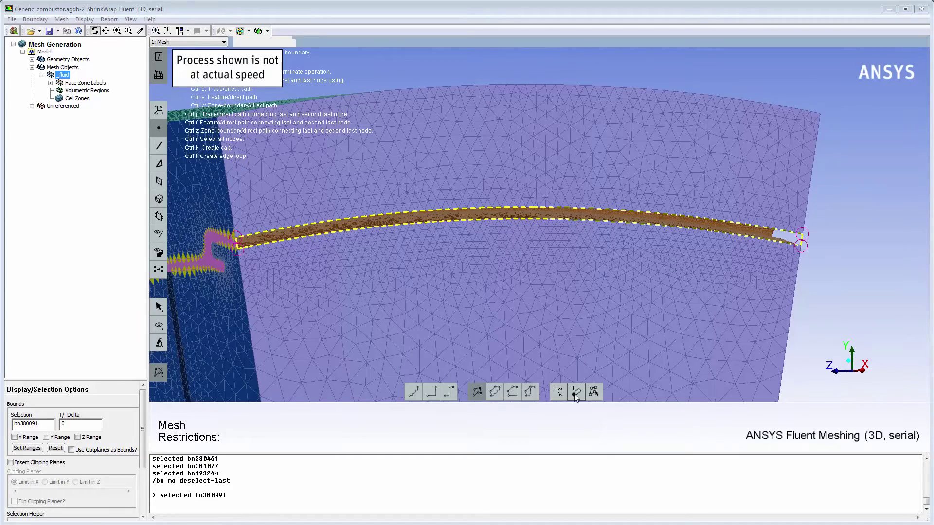
key("ctrl+k")
left_click(164, 224)
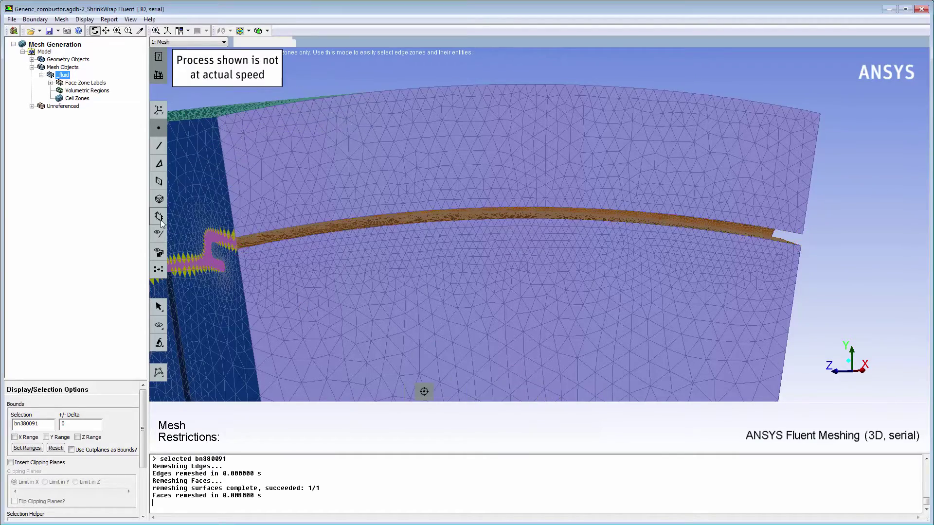
- On the opposite periodic face, select loop nodes along the outer liner opening's upper edge, around its tip and onto the lower edge
left_click_drag(387, 244, 435, 234)
middle_click_drag(834, 267, 802, 292)
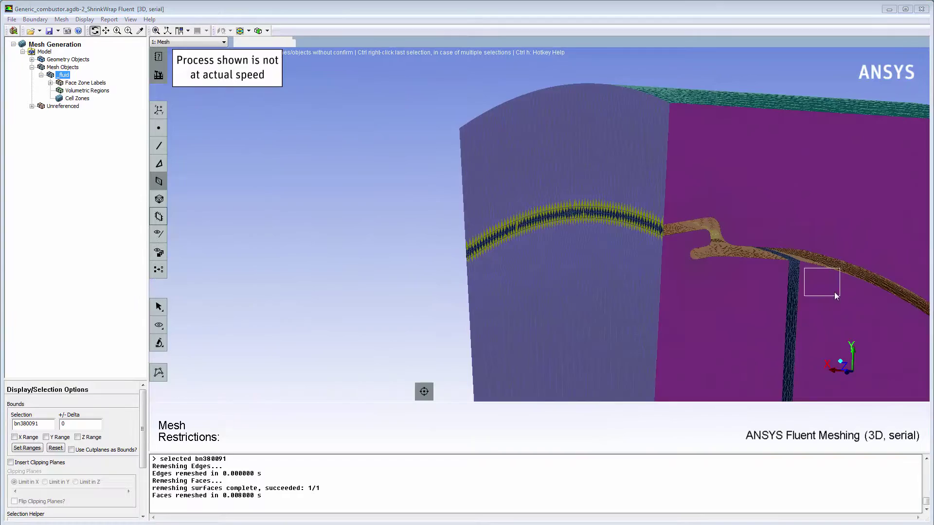
middle_click_drag(492, 183, 607, 265)
scroll(382, 164, "up", 2)
left_click_drag(382, 164, 316, 172)
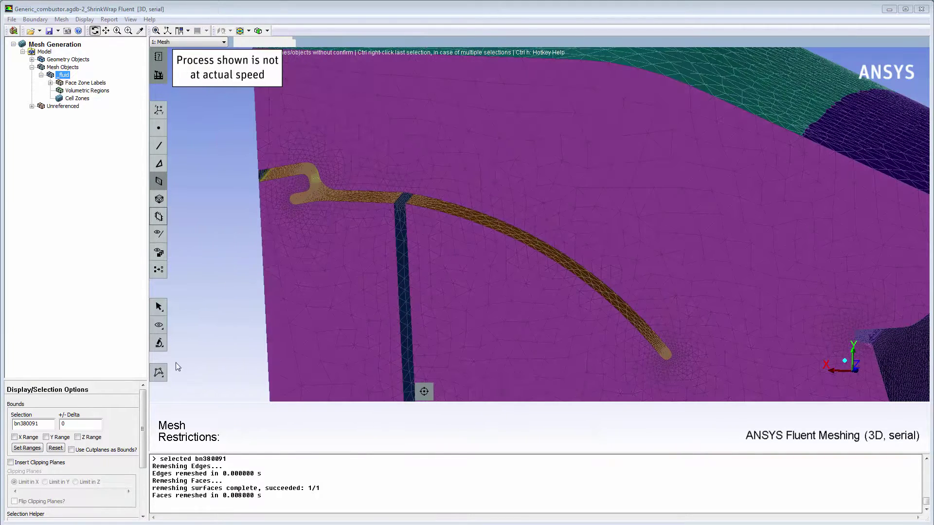
key("ctrl+n")
right_click(258, 184)
right_click(421, 196)
left_click(448, 392)
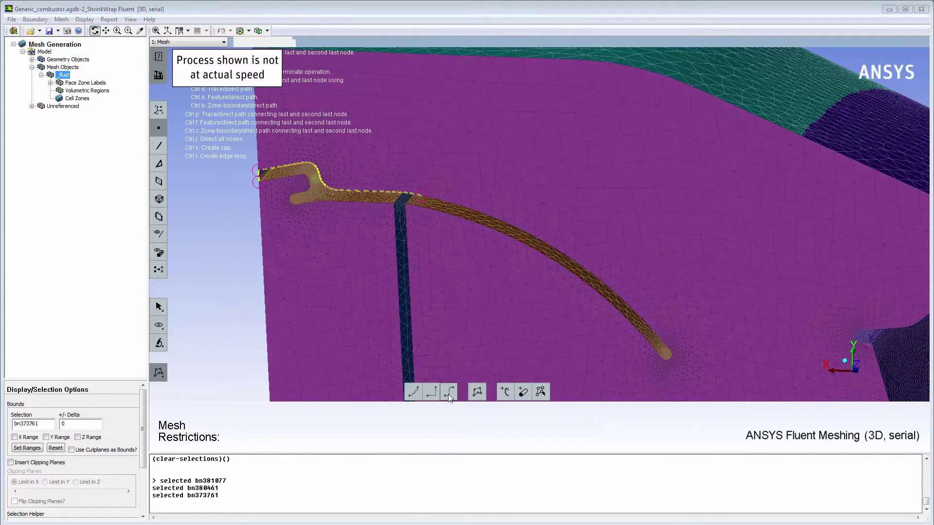
right_click(626, 306, "ctrl")
right_click(516, 242)
right_click(517, 242, "ctrl")
- Complete the loop along the liner opening's lower edge, past the heatshield, and cap it with the label od_liner
right_click(407, 209)
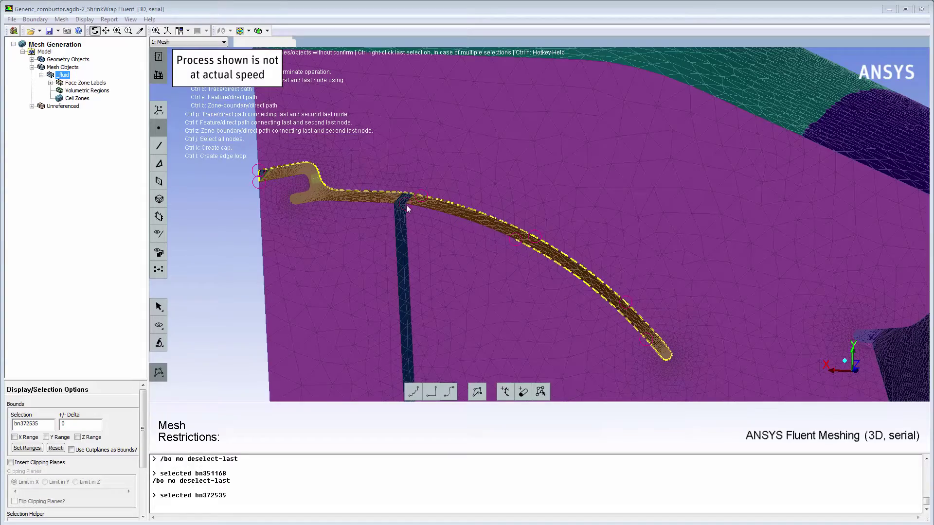
right_click(394, 208)
right_click(321, 203)
right_click(322, 203, "ctrl")
right_click(321, 203)
key("ctrl+k")
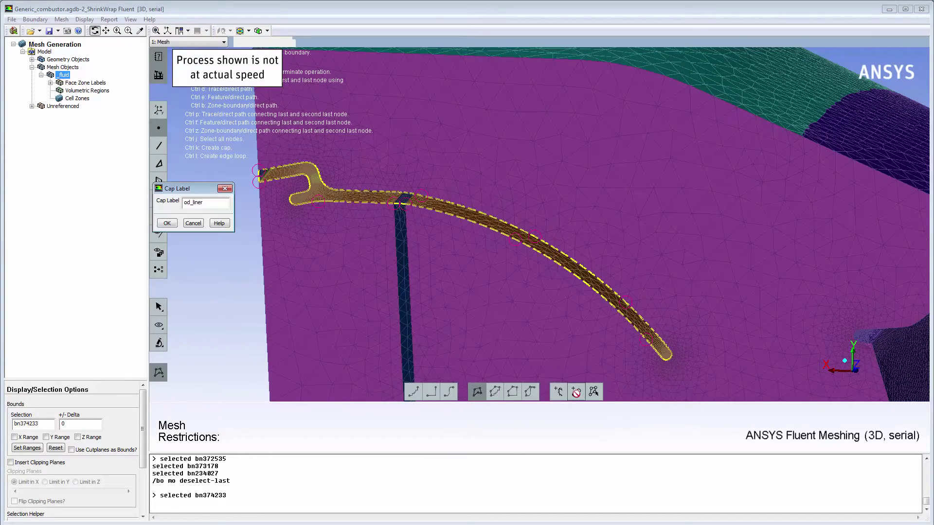
left_click(167, 223)
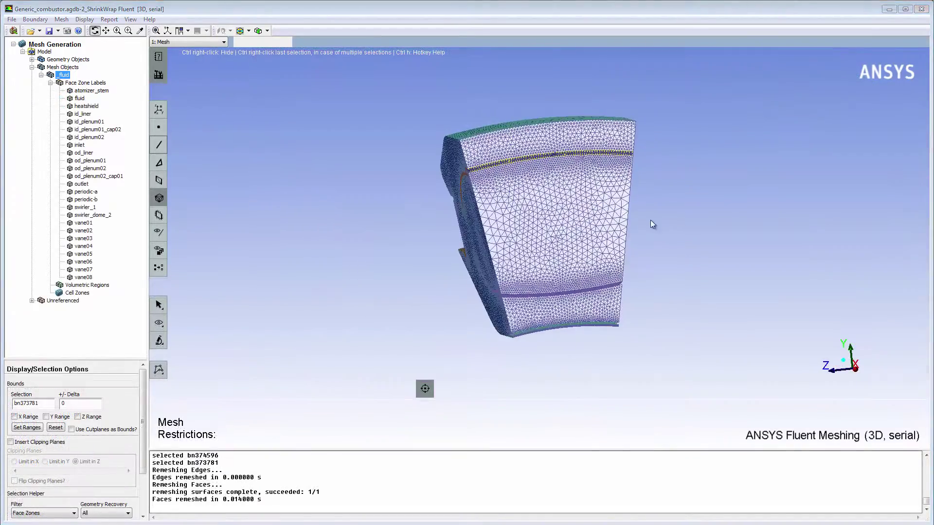
- Display only the od_liner and heatshield face zones to examine where they meet
left_click_drag(517, 224, 638, 212)
right_click(85, 155)
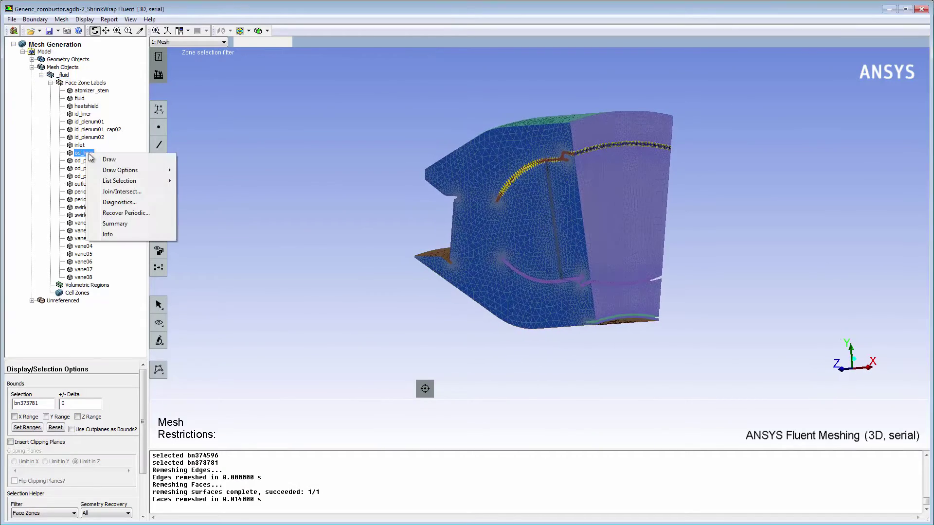
left_click(109, 164)
right_click(85, 107)
mouse_move(114, 123)
left_click(189, 126)
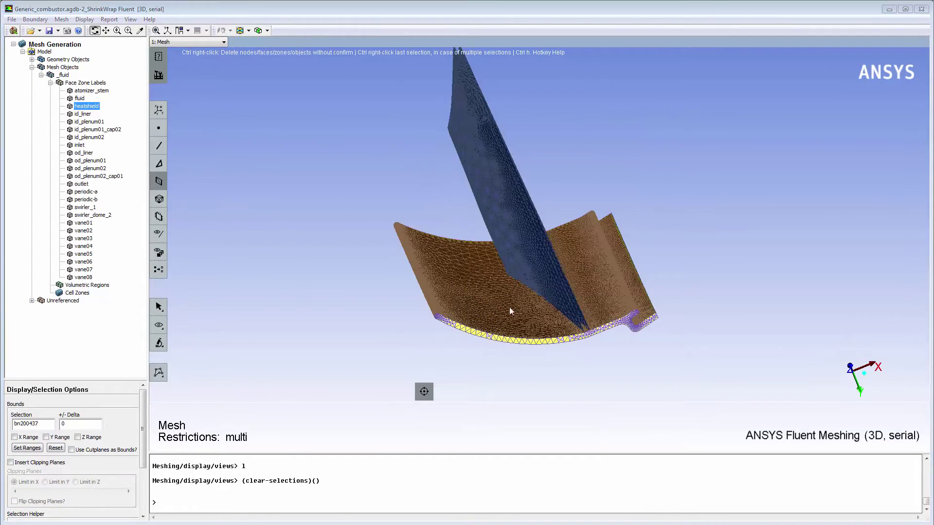
left_click_drag(481, 307, 521, 303)
- Draw od_liner alone and cap the narrow strip opening left by the heatshield with a closed four-corner node loop
right_click(85, 154)
left_click(109, 164)
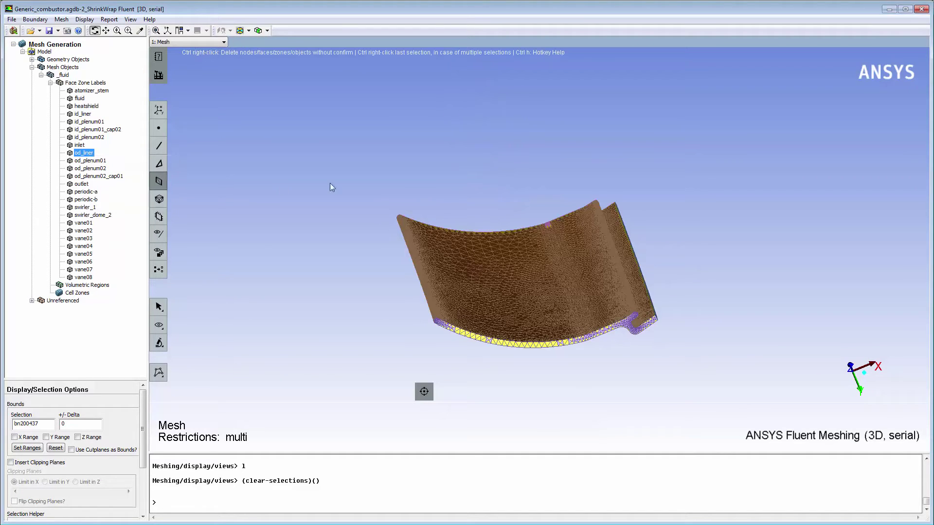
middle_click_drag(498, 191, 620, 336)
key("ctrl+l")
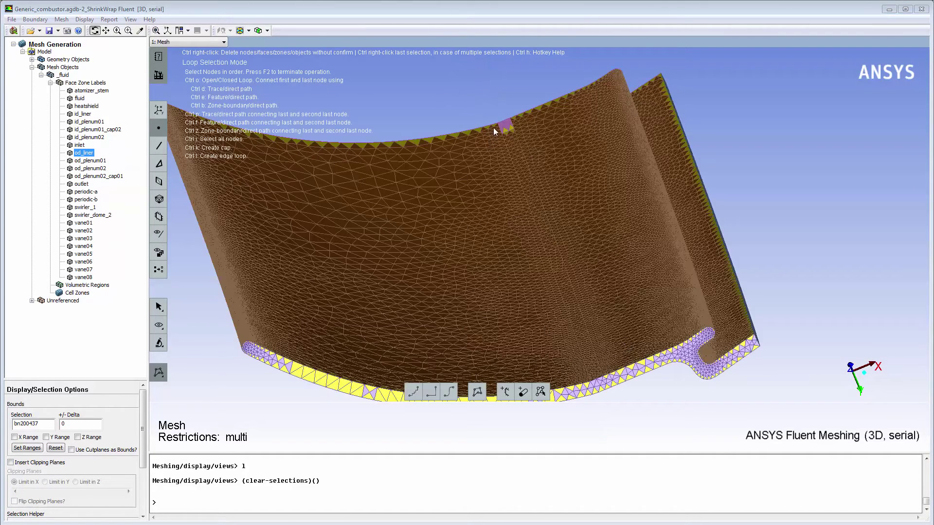
left_click(497, 124)
left_click(509, 119)
left_click(602, 374)
key("ctrl+p")
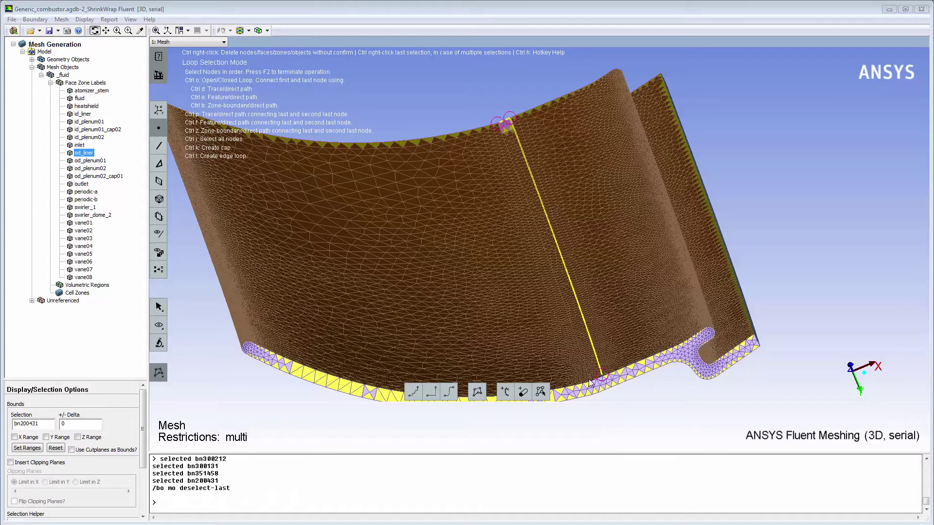
left_click(477, 392)
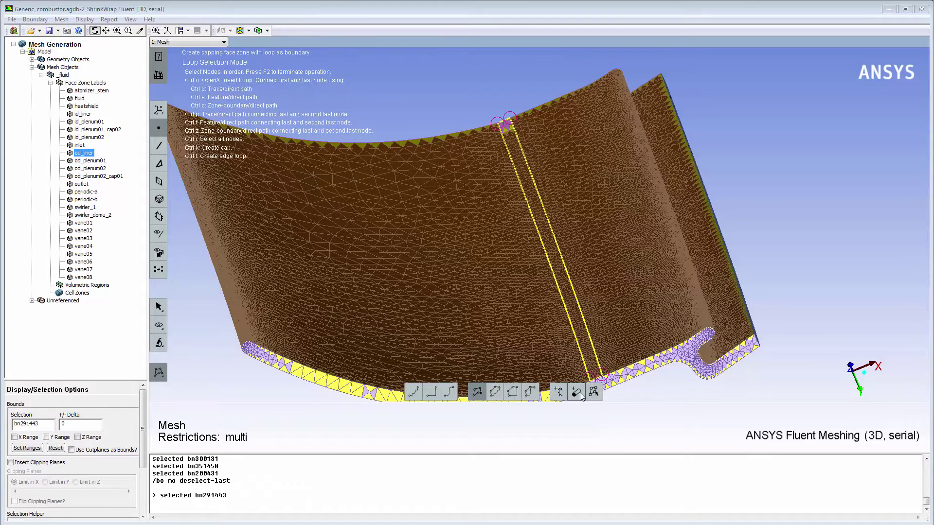
left_click(576, 392)
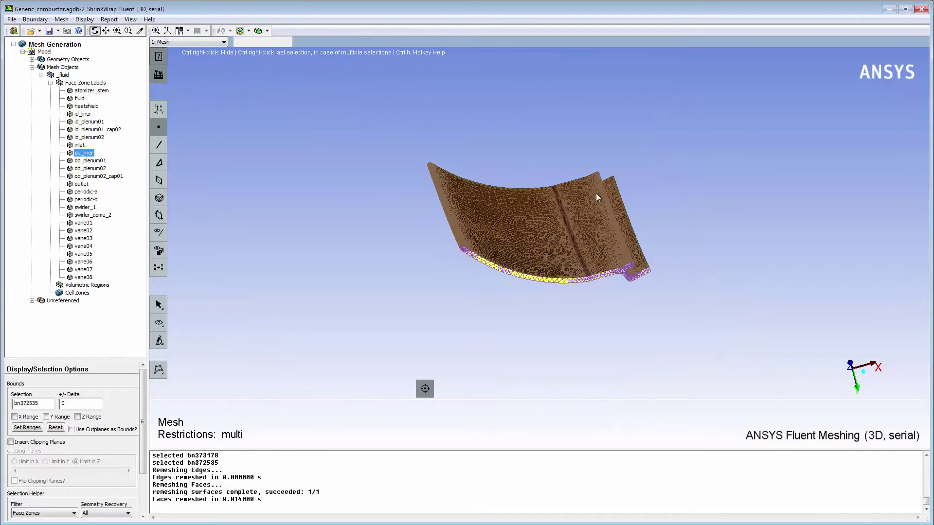
- Cap the inner liner's opening on the periodic face with a closed node loop along its boundary, labelled id_liner
left_click_drag(596, 194, 555, 121)
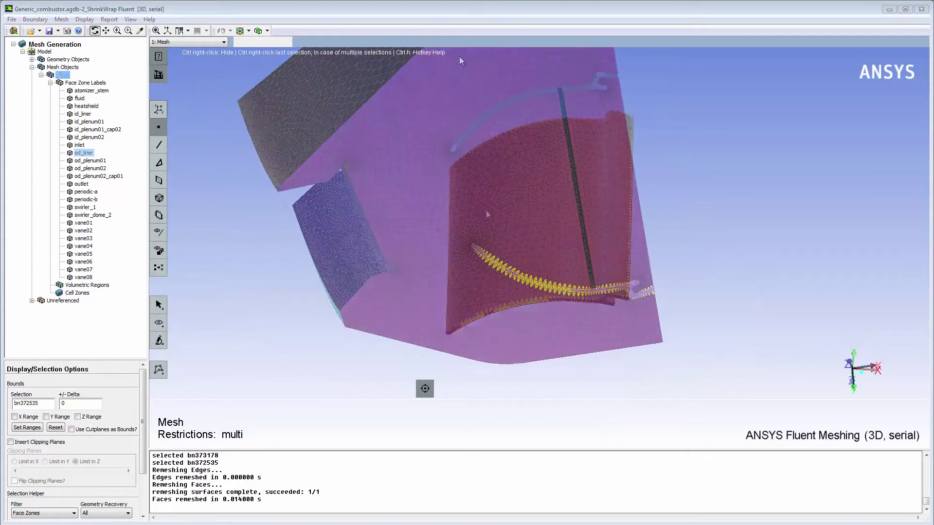
middle_click_drag(459, 57, 647, 161)
left_click(159, 369)
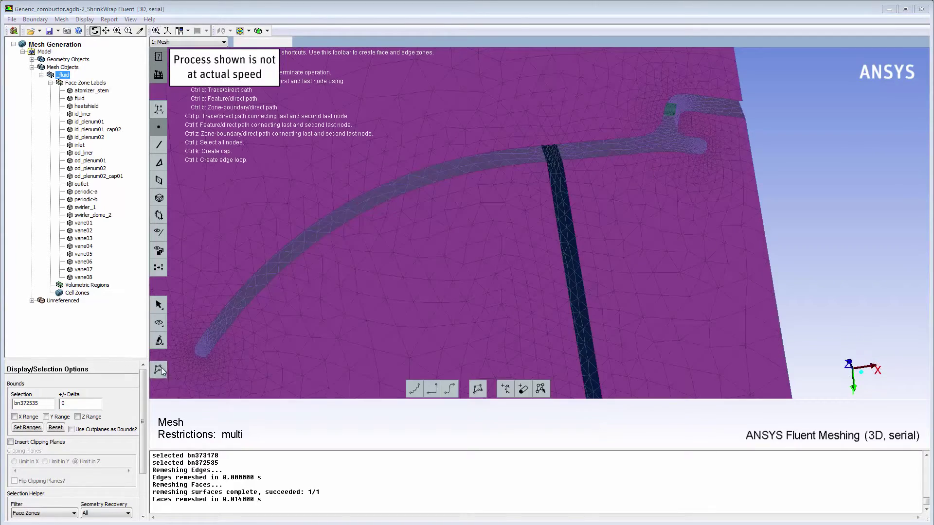
right_click(743, 102)
right_click(745, 119)
right_click(559, 160)
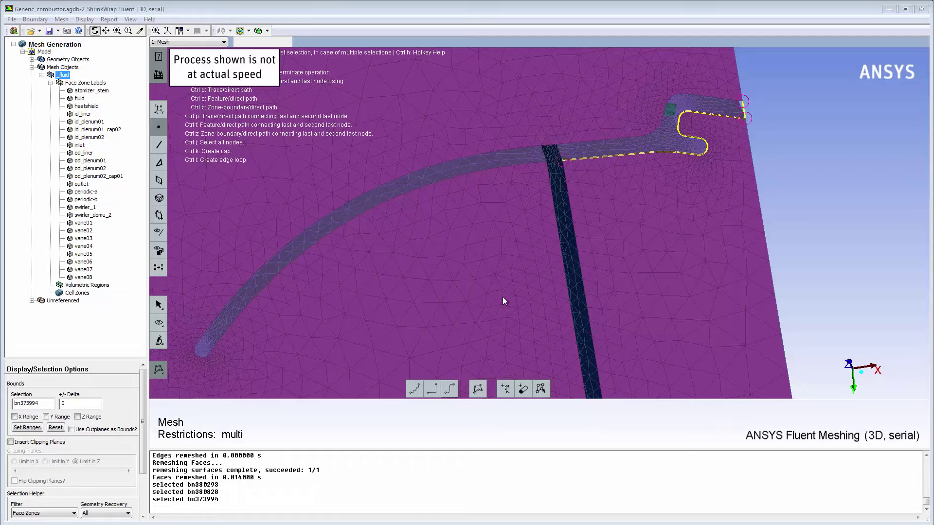
right_click(546, 163)
right_click(279, 277)
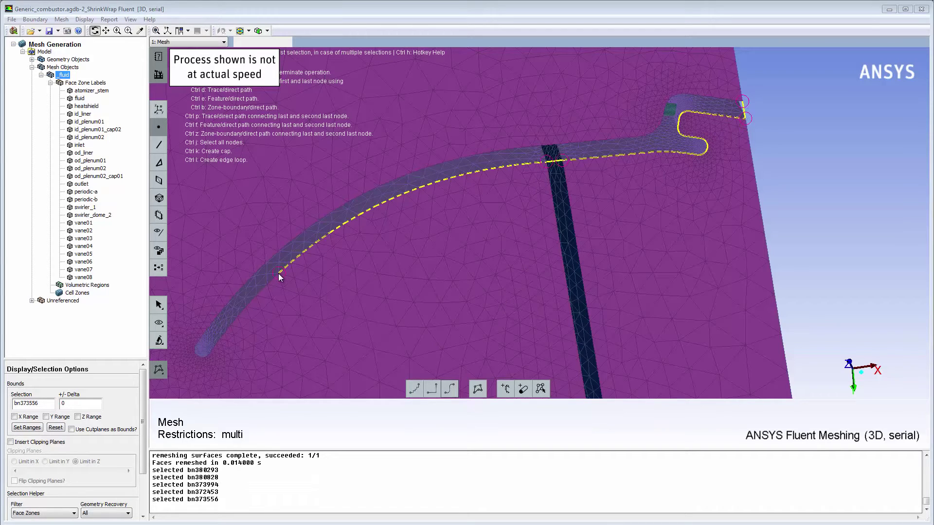
right_click(213, 321)
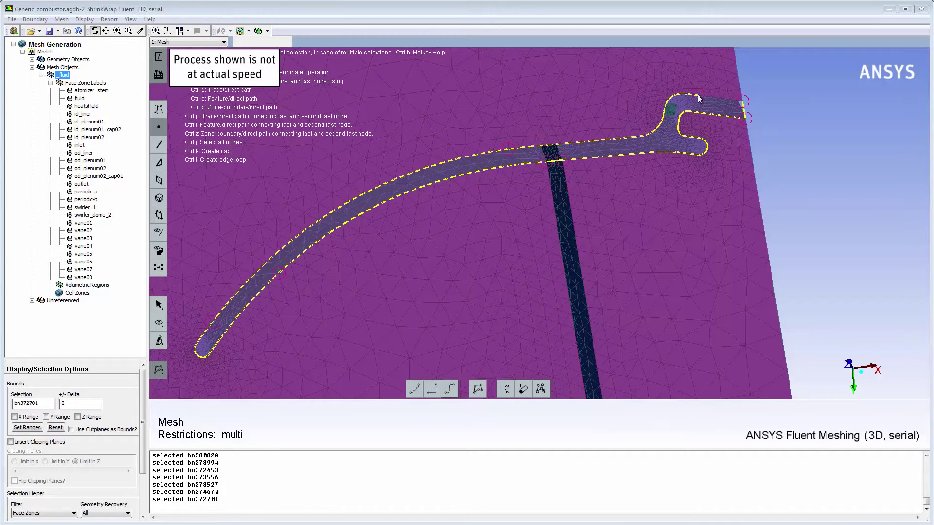
key("ctrl+k")
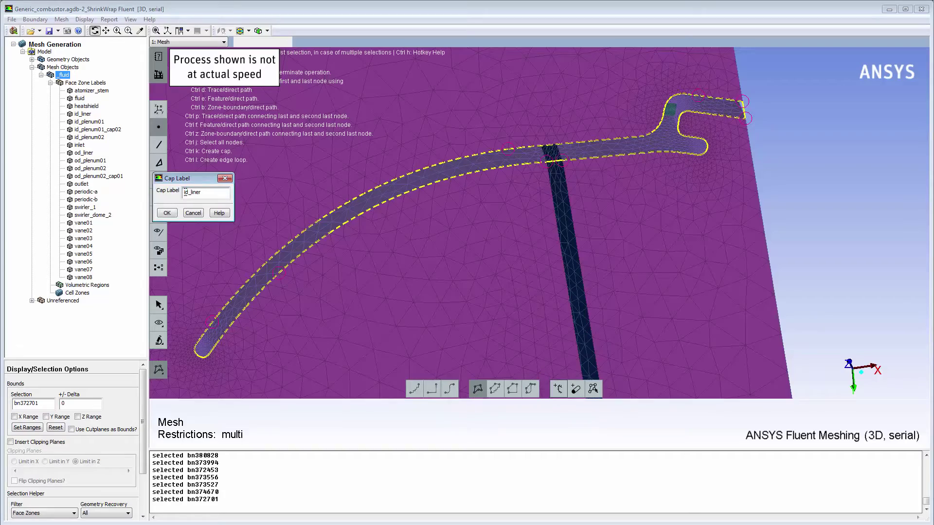
left_click(167, 213)
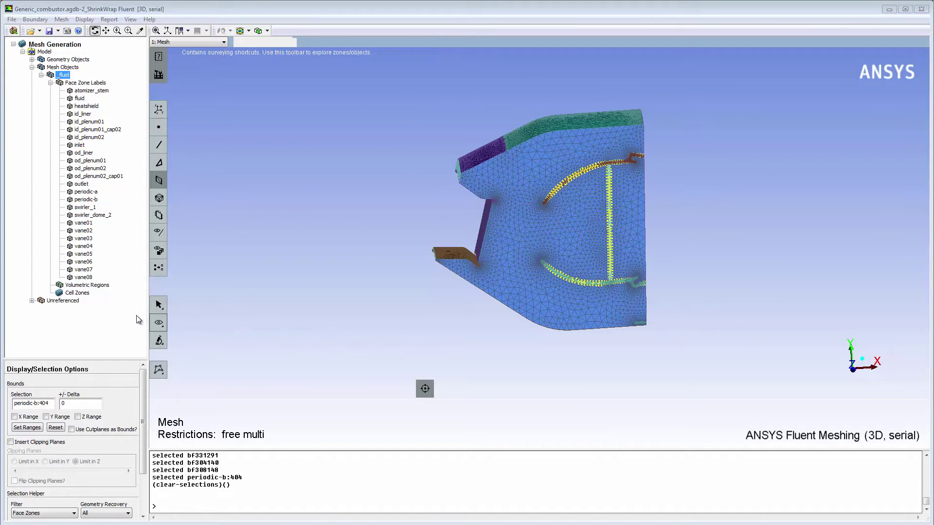
- Compute the volumetric regions of the _fluid mesh object using the fluid material point
right_click(87, 285)
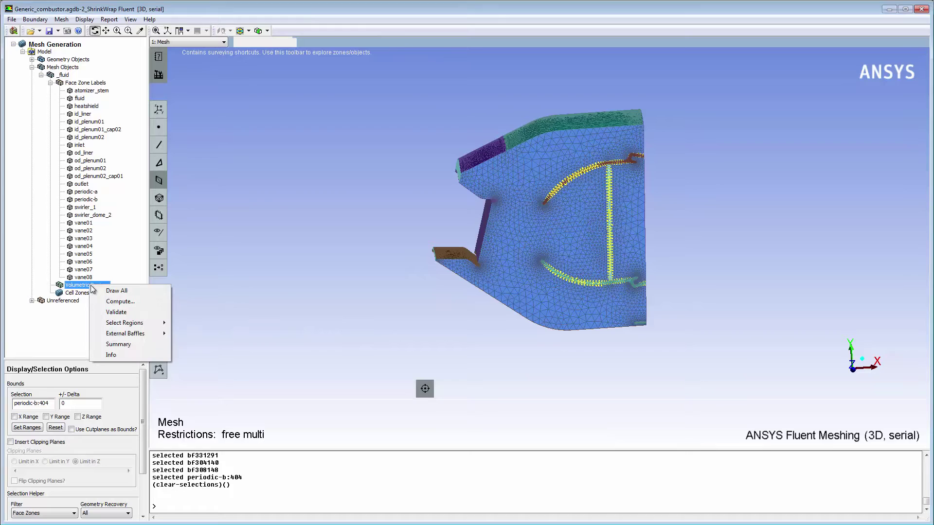
left_click(120, 302)
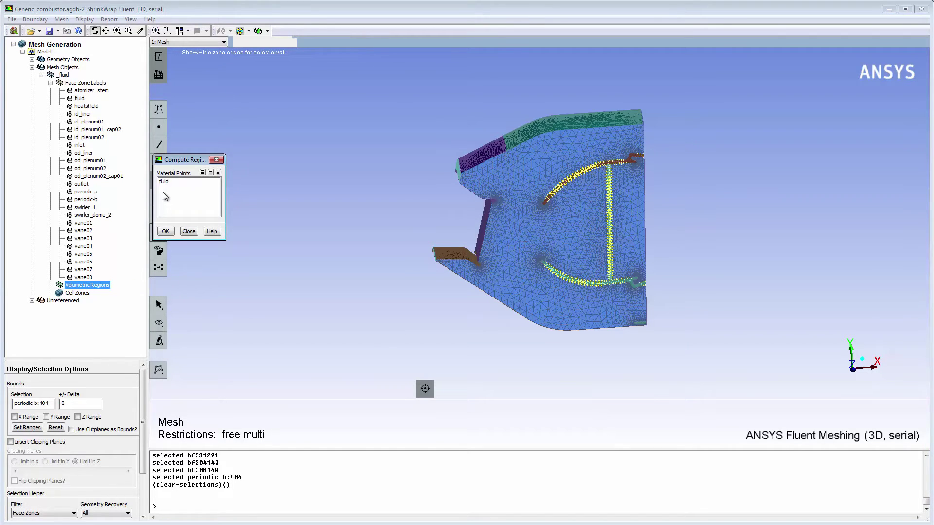
left_click(169, 180)
left_click(166, 231)
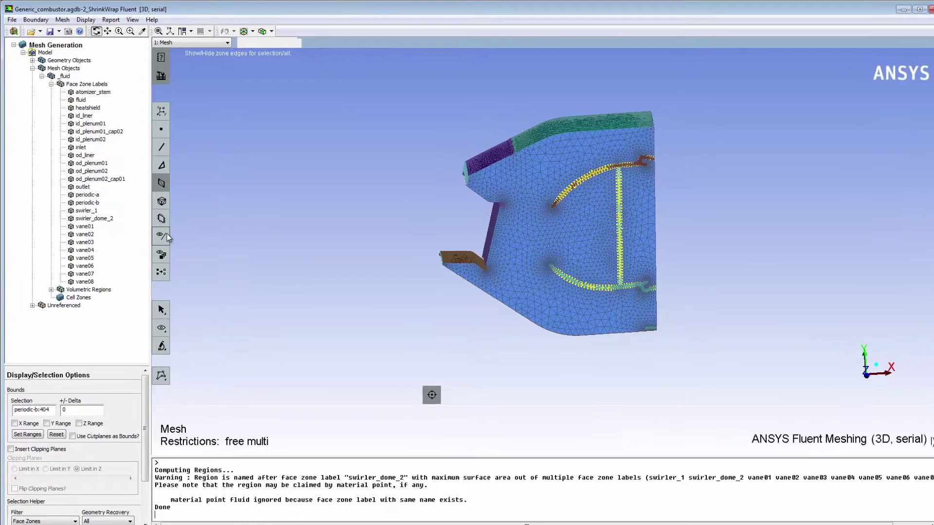
- Draw the heatshield, id_liner, od_liner and swirler_dome_2 volumetric regions and examine them
left_click(56, 323)
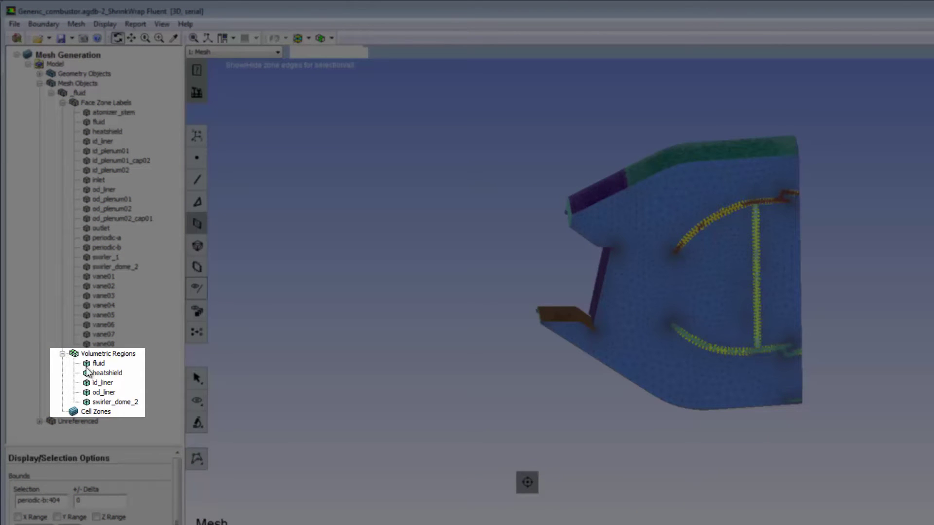
left_click(99, 372)
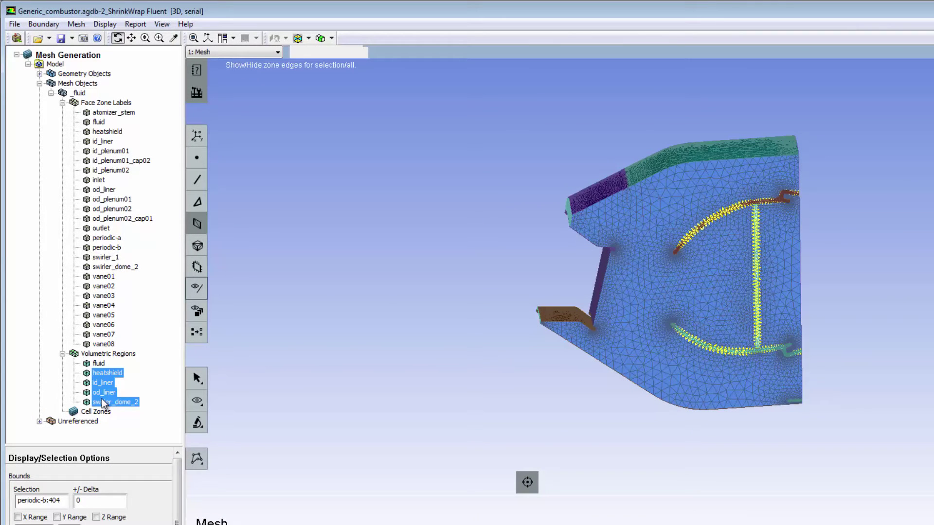
right_click(101, 399)
left_click(113, 407)
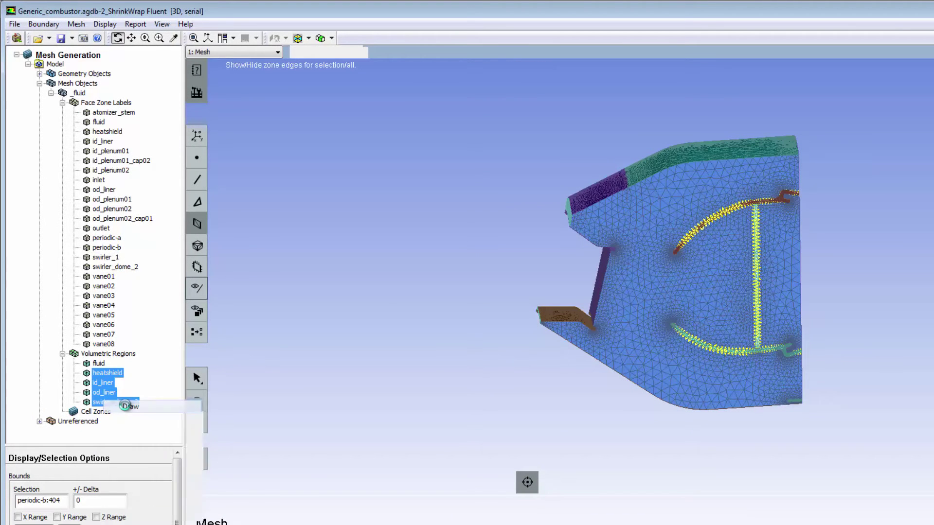
left_click_drag(724, 297, 775, 303)
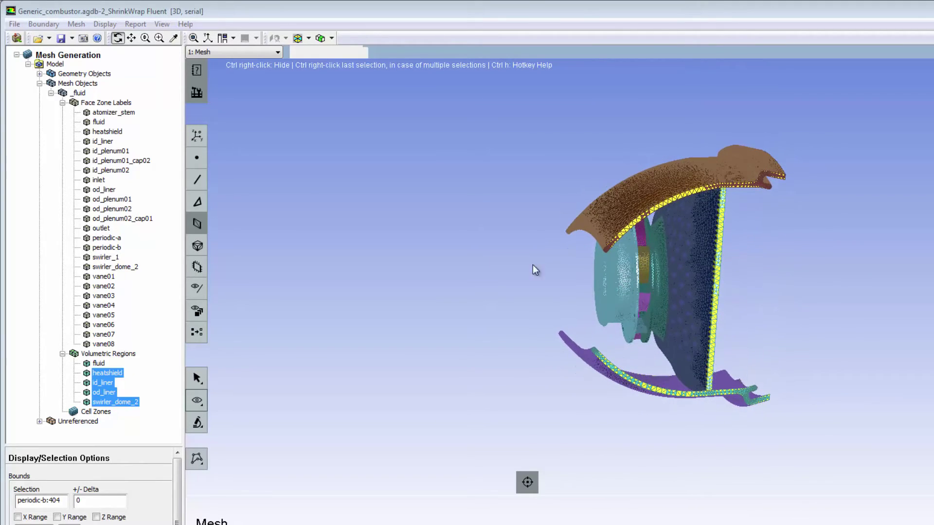
- Check the _fluid mesh object's diagnostics and redraw the whole object
right_click(81, 92)
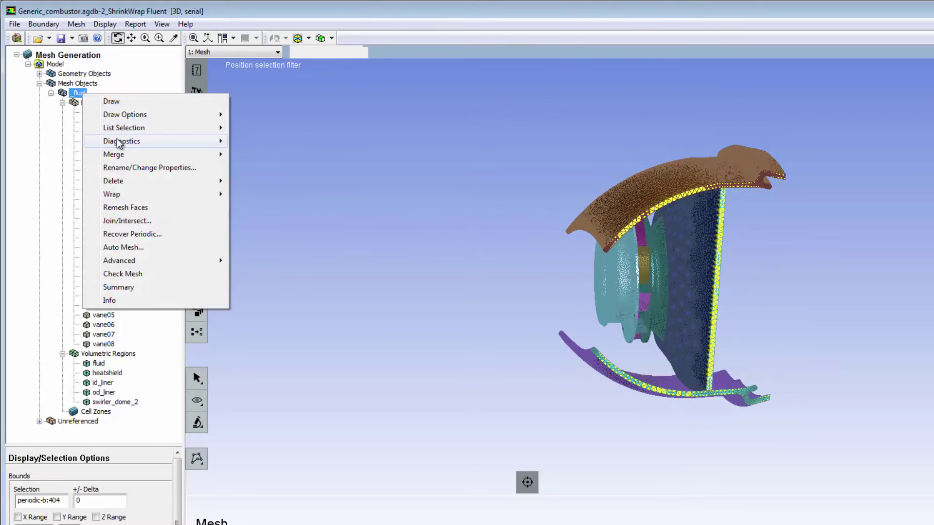
mouse_move(118, 142)
left_click(264, 156)
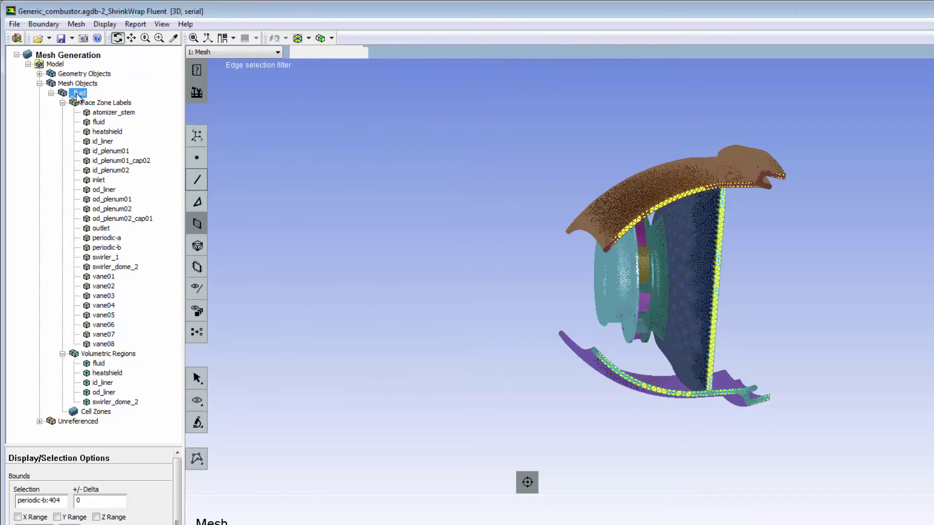
right_click(79, 93)
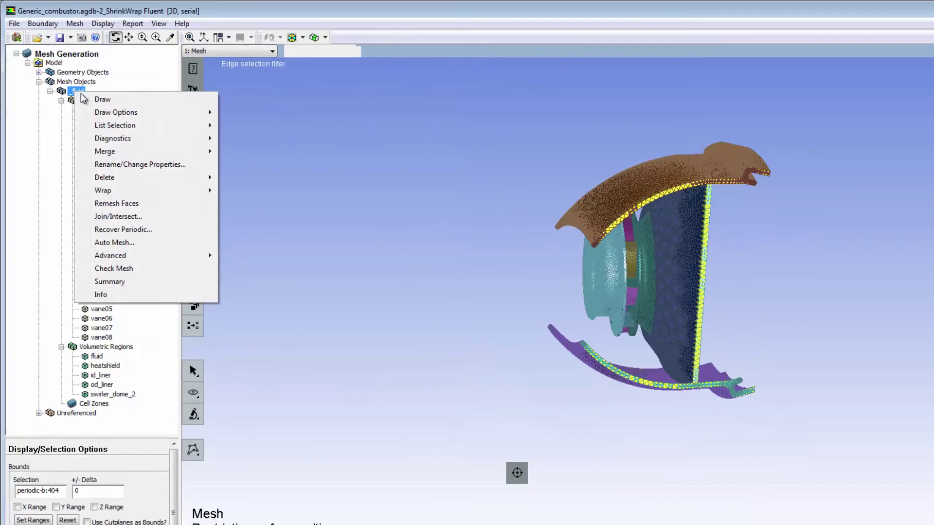
left_click(97, 96)
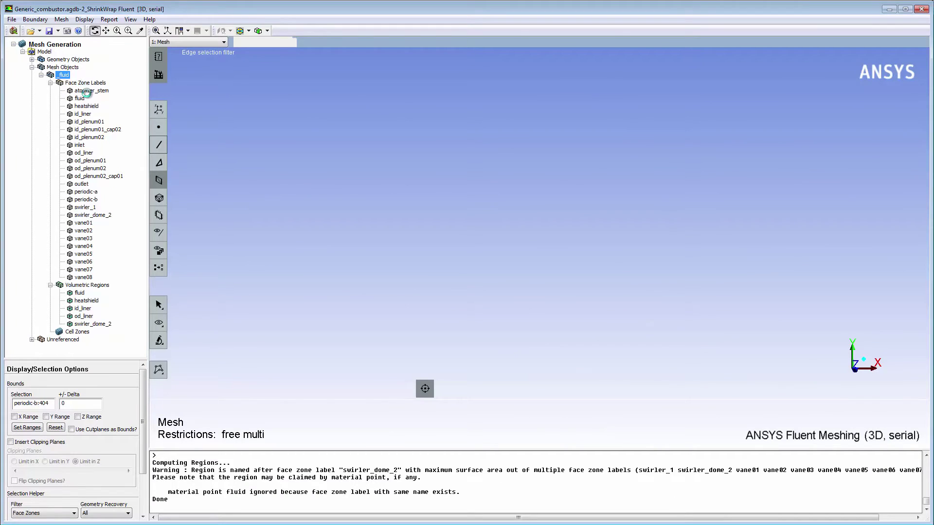
- Recover the rotational periodic boundaries of _fluid at 20 degrees about X, using zones periodic-a:412, cap:639, cap:776 and cap:342
right_click(59, 77)
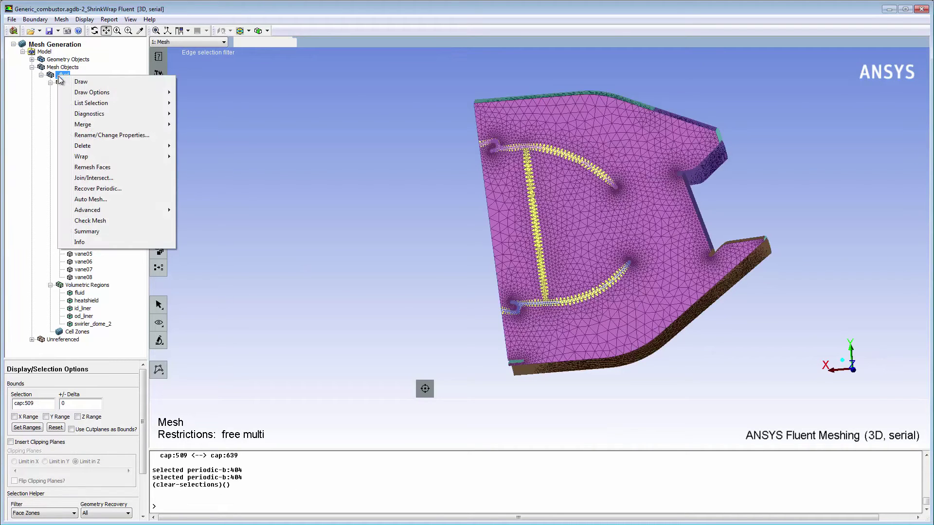
left_click(98, 188)
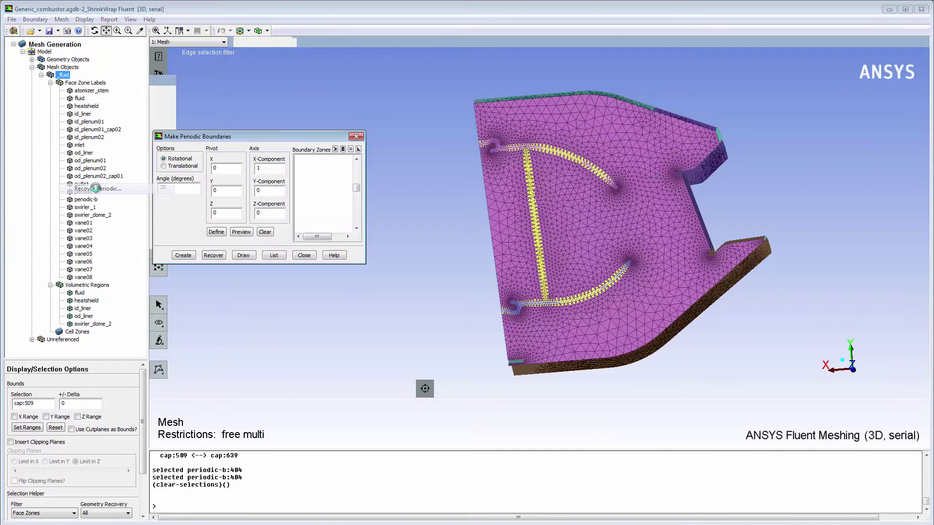
left_click(344, 150)
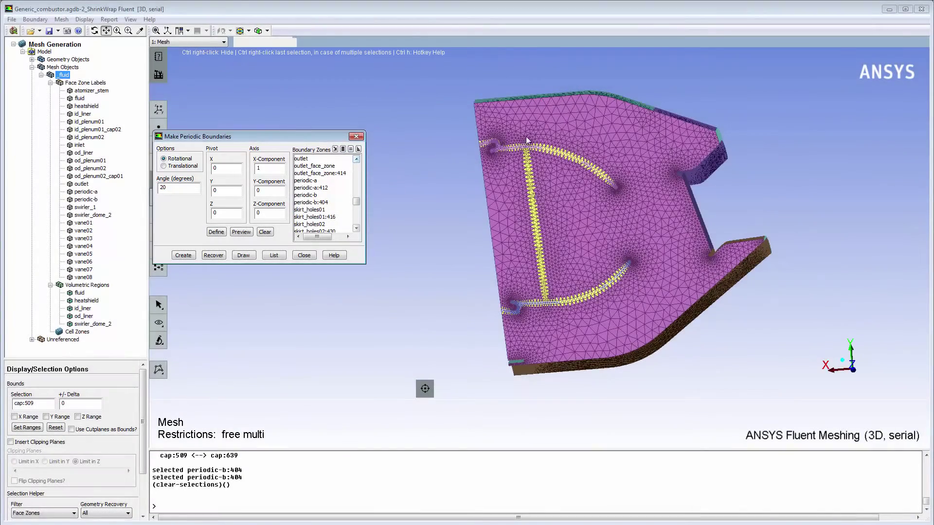
left_click(534, 128)
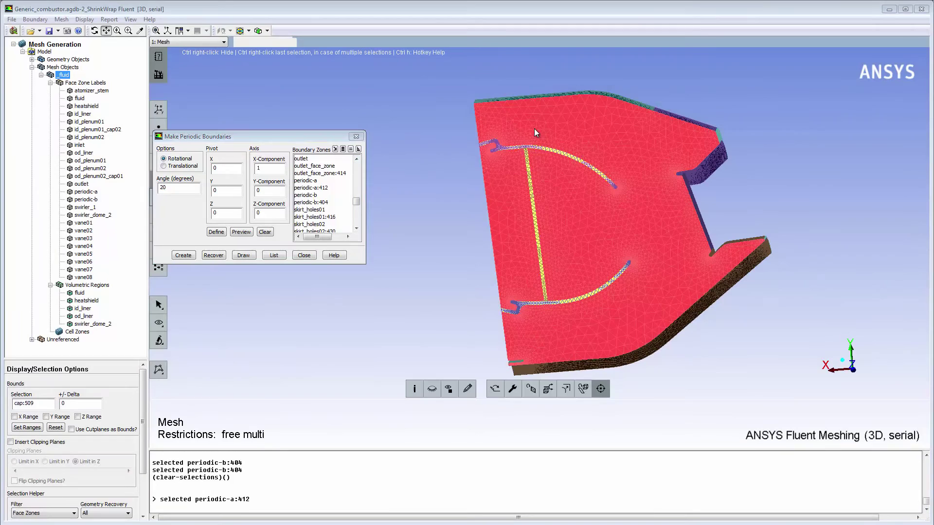
left_click(535, 219)
left_click(558, 302)
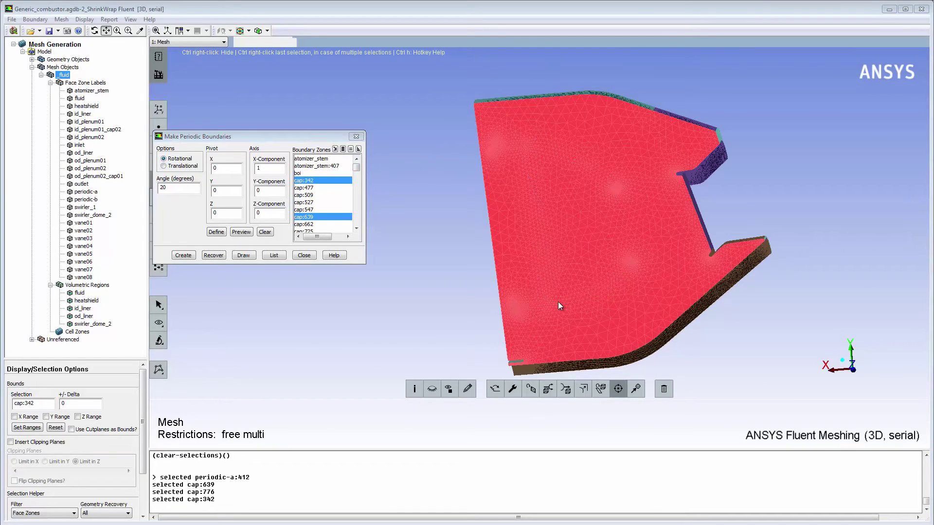
left_click(215, 256)
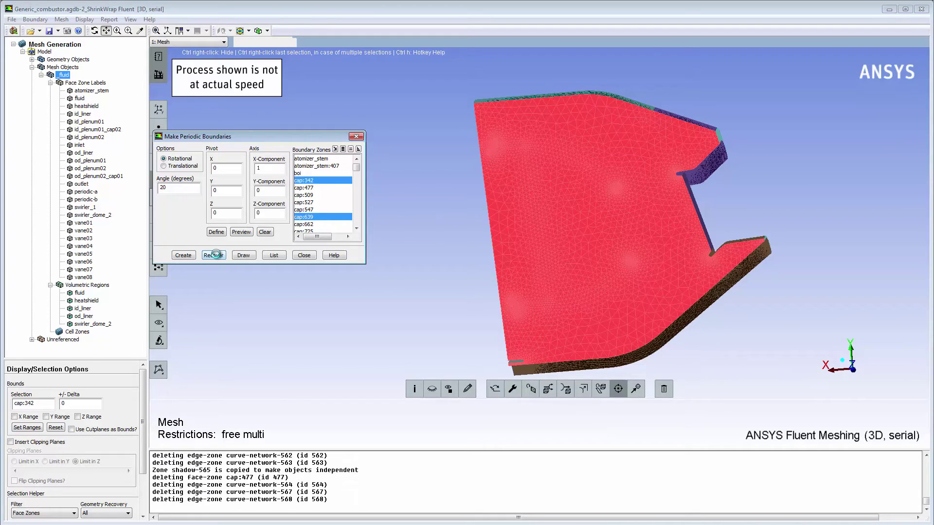
left_click(298, 256)
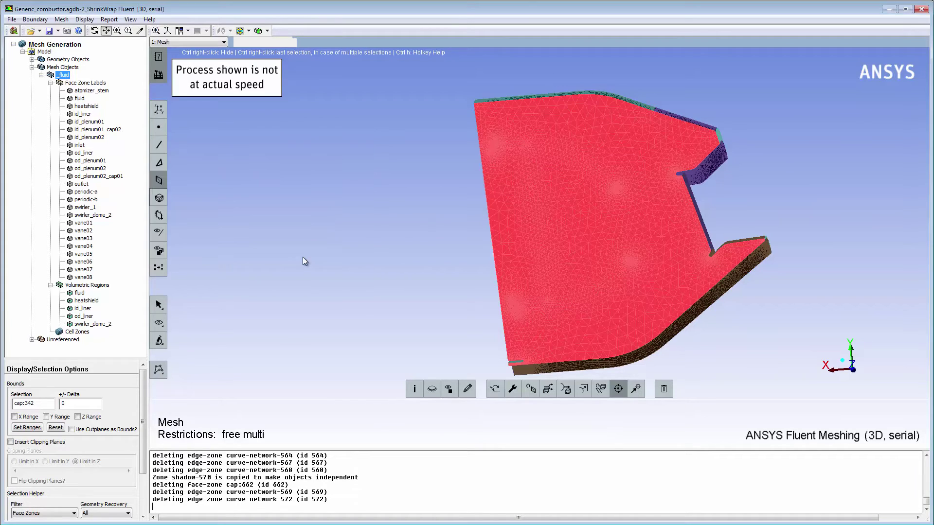
- Draw the periodic face zone group alone, compare the meshes on both periodic sides, and redraw the full _fluid object
left_click(43, 20)
left_click(48, 94)
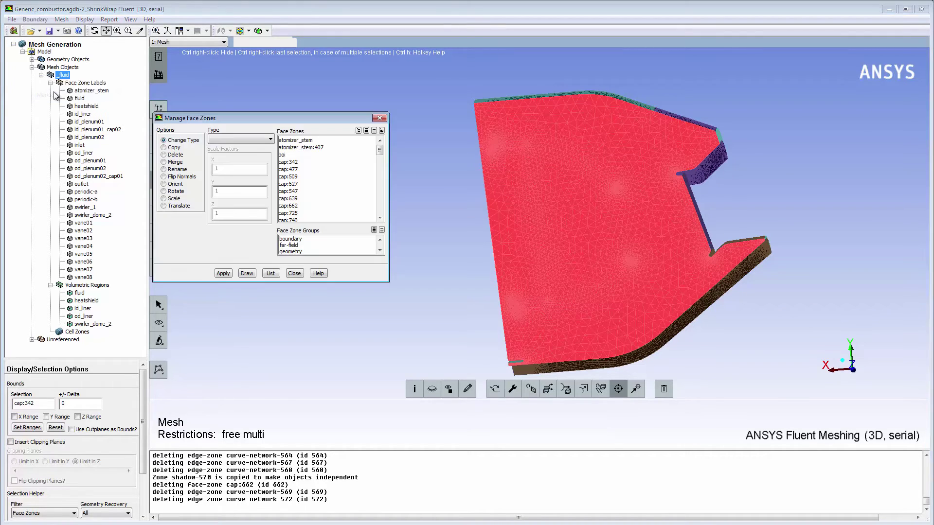
left_click(380, 249)
left_click(380, 250)
left_click(303, 252)
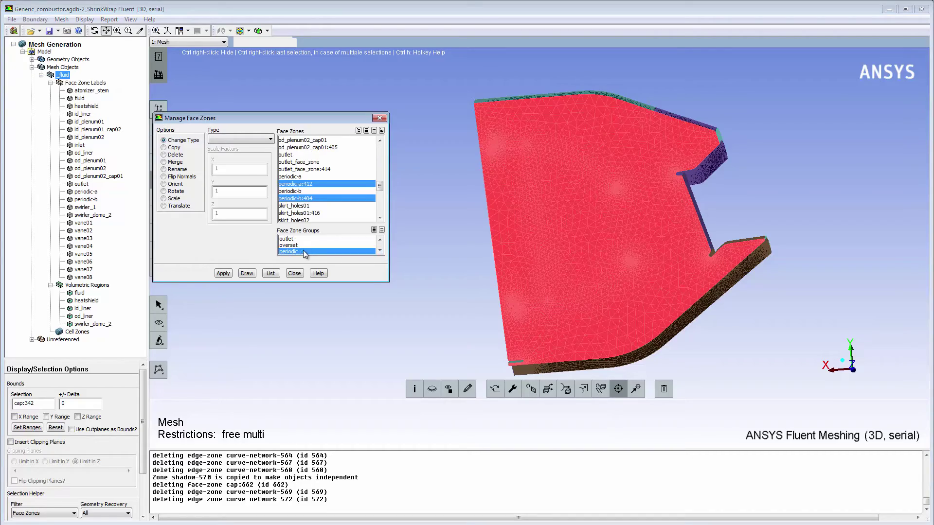
left_click(247, 273)
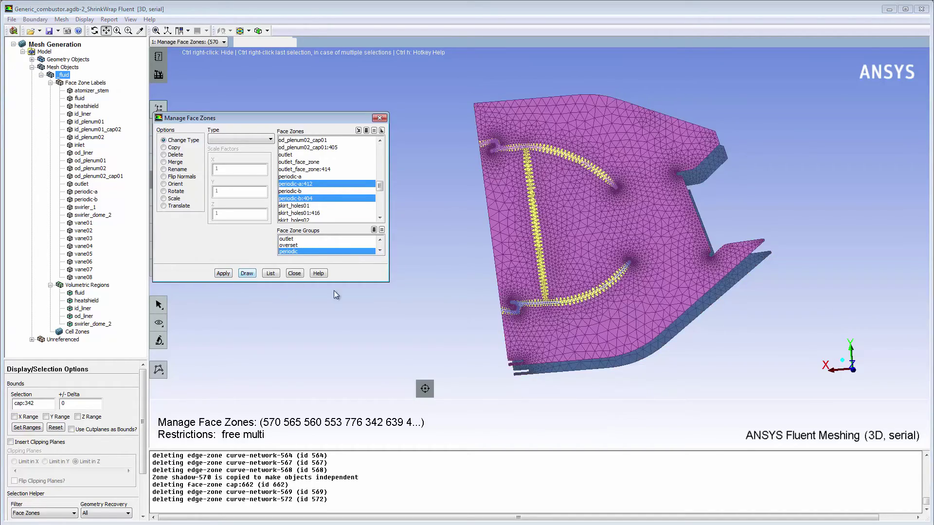
mouse_move(334, 290)
left_mouse_down()
mouse_move(484, 265)
mouse_move(740, 286)
mouse_move(588, 308)
left_mouse_up()
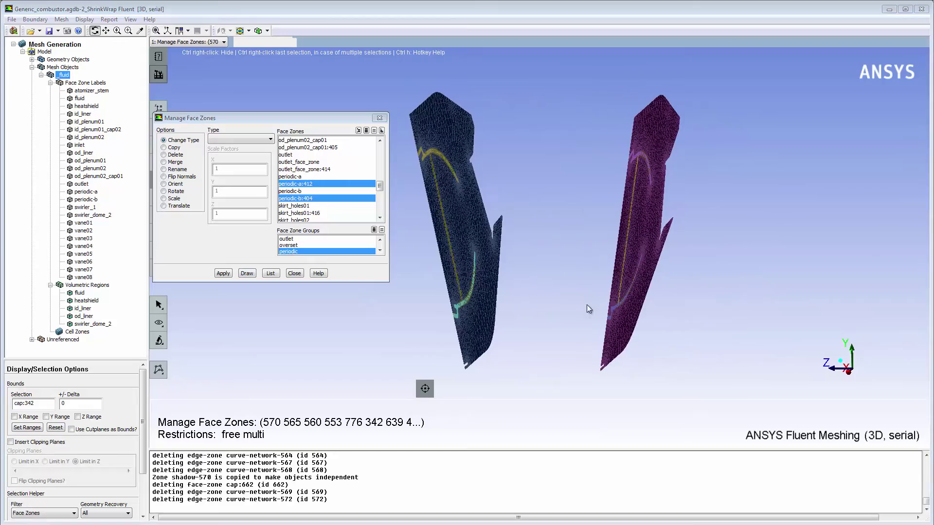
left_click_drag(432, 304, 603, 311)
left_click(294, 273)
right_click(64, 74)
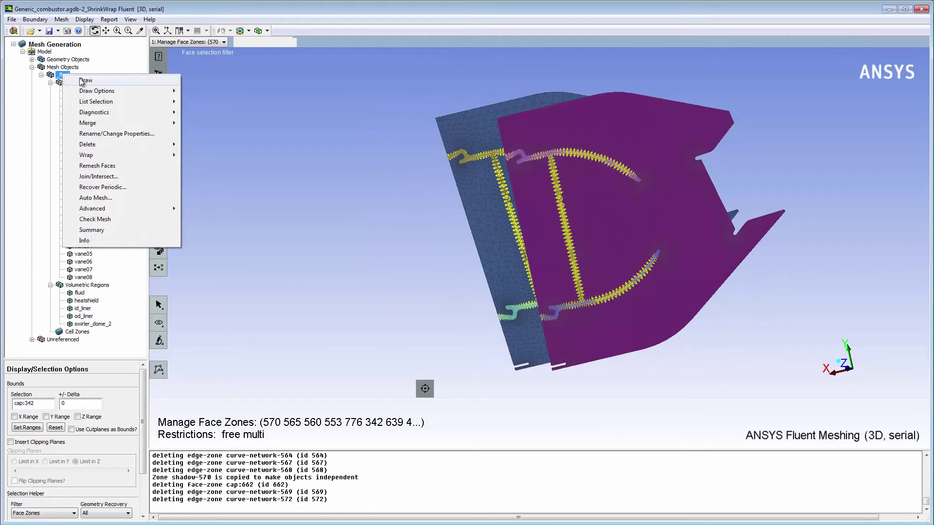
left_click(82, 83)
- Set prism growth to scoped in the Auto Mesh settings for the _fluid cell zones and apply it
right_click(77, 331)
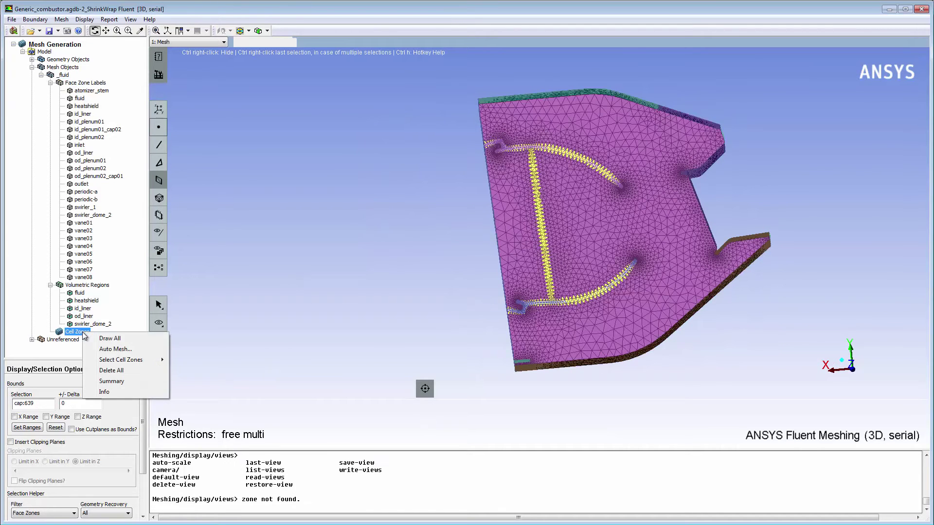
left_click(108, 349)
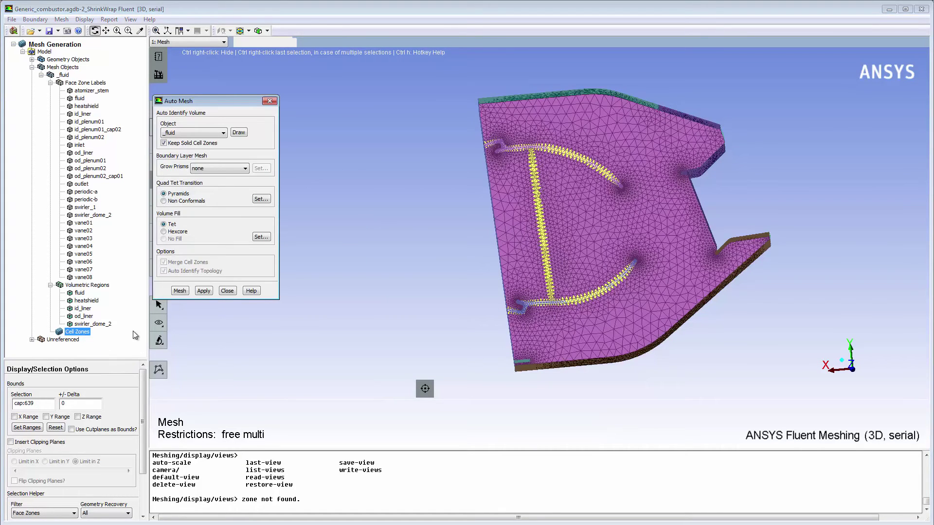
left_click(213, 169)
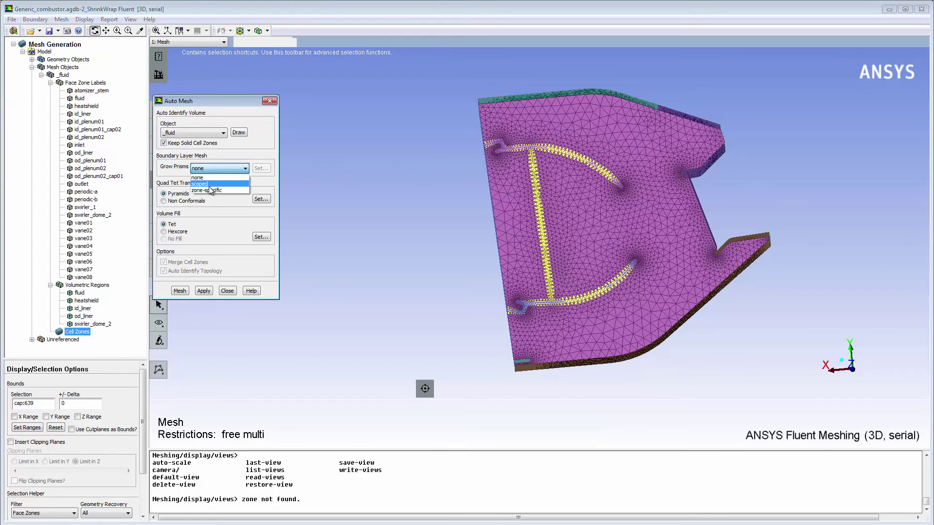
left_click(204, 184)
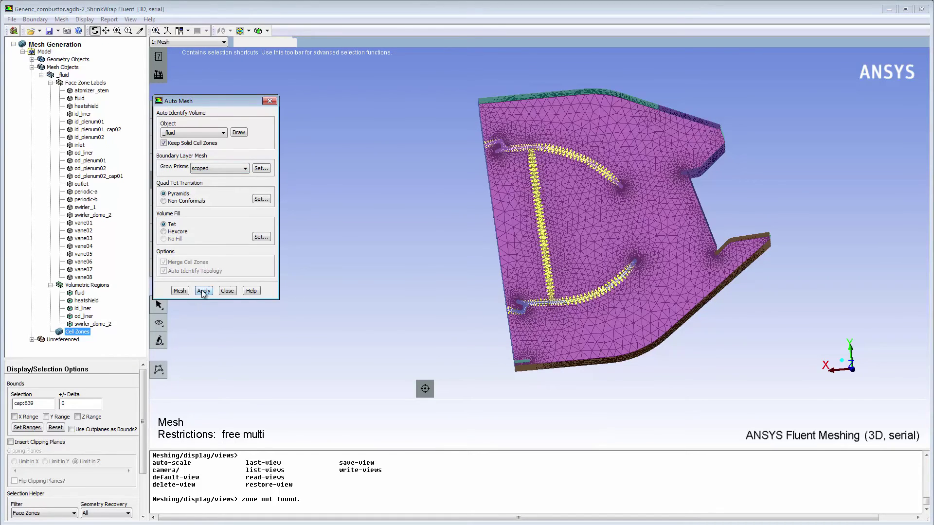
left_click(226, 291)
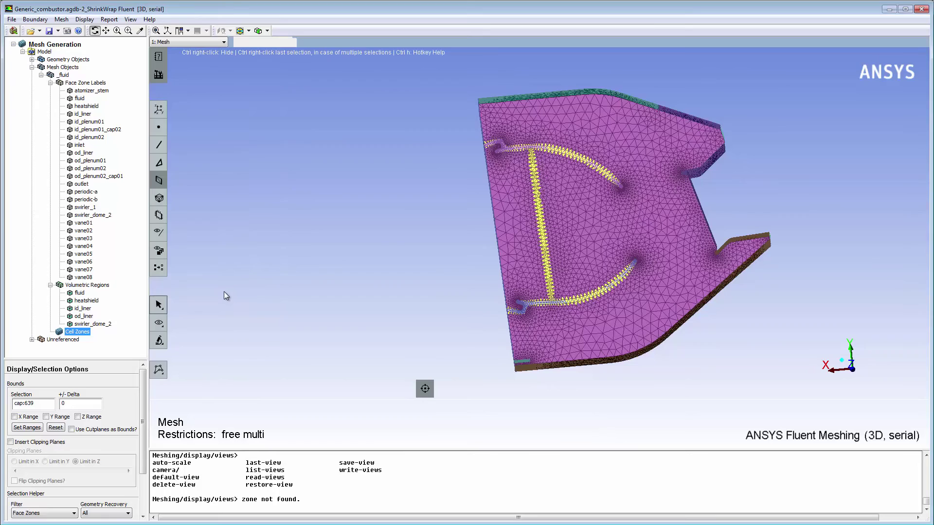